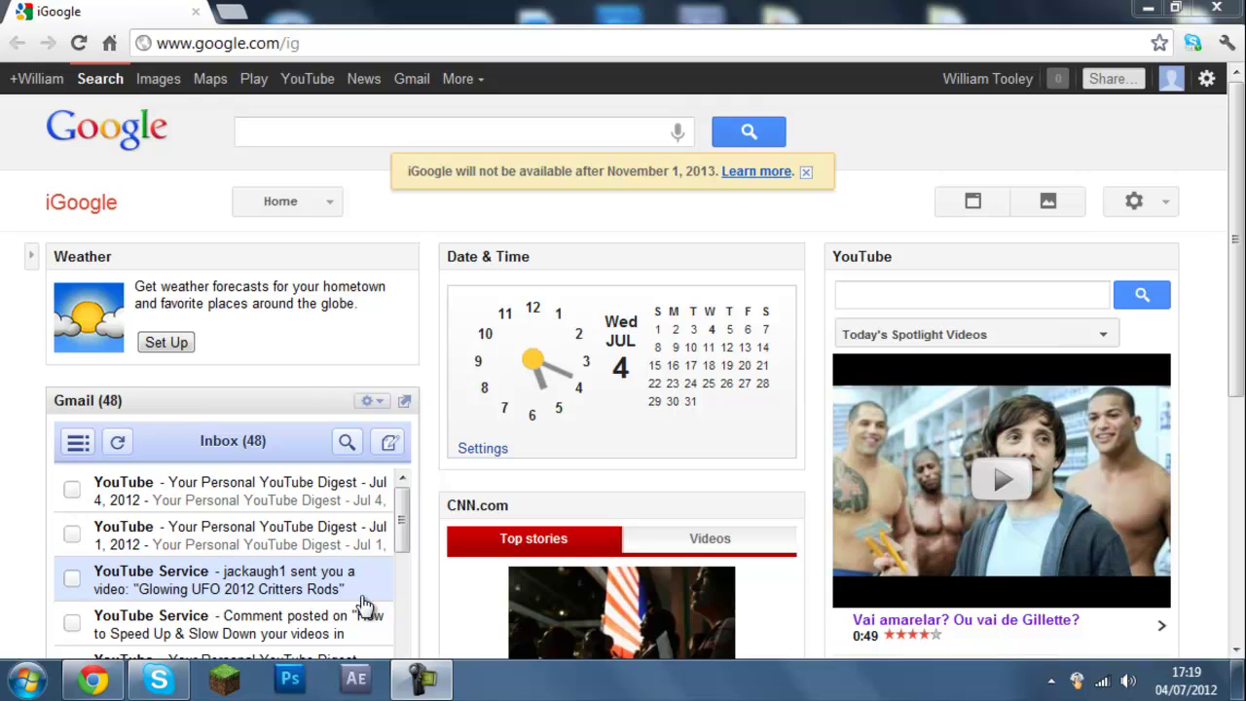
Step: Dismiss the iGoogle shutdown notice and put the cursor in the Google search box
click(806, 172)
click(376, 121)
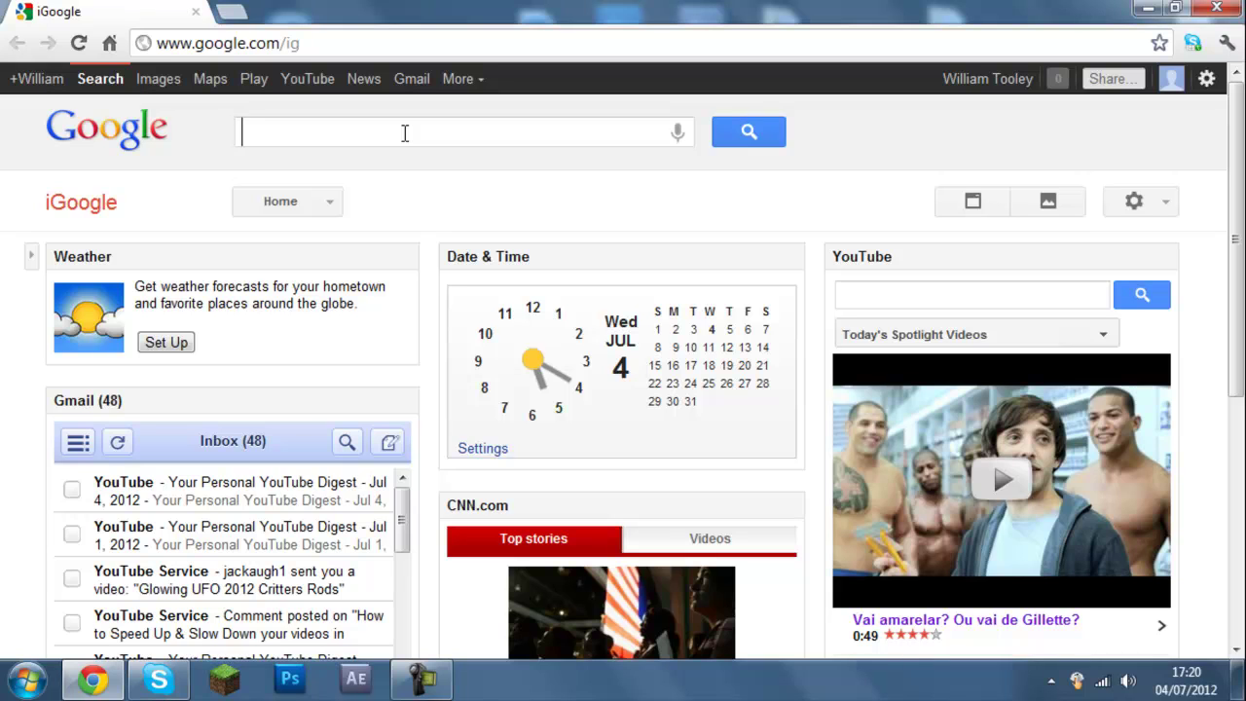
Step: Search Google for 'mods for emergency 4' and scan the results
text(mod)
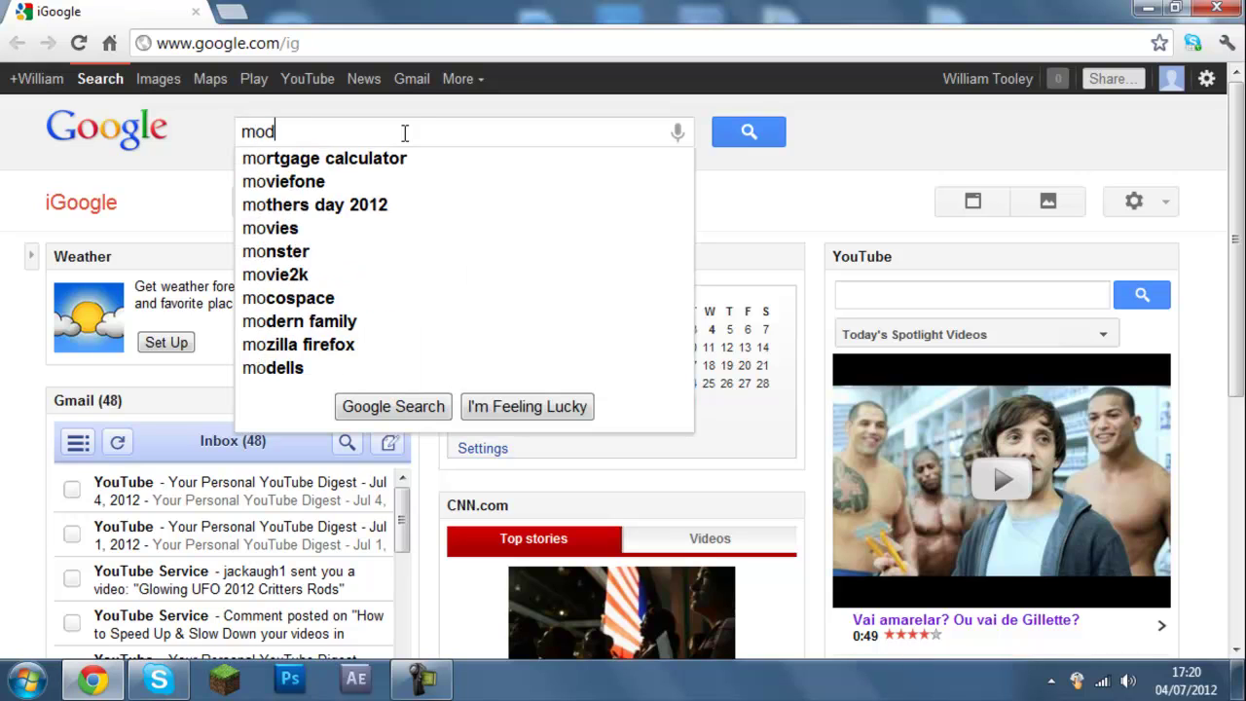
text(s for emer)
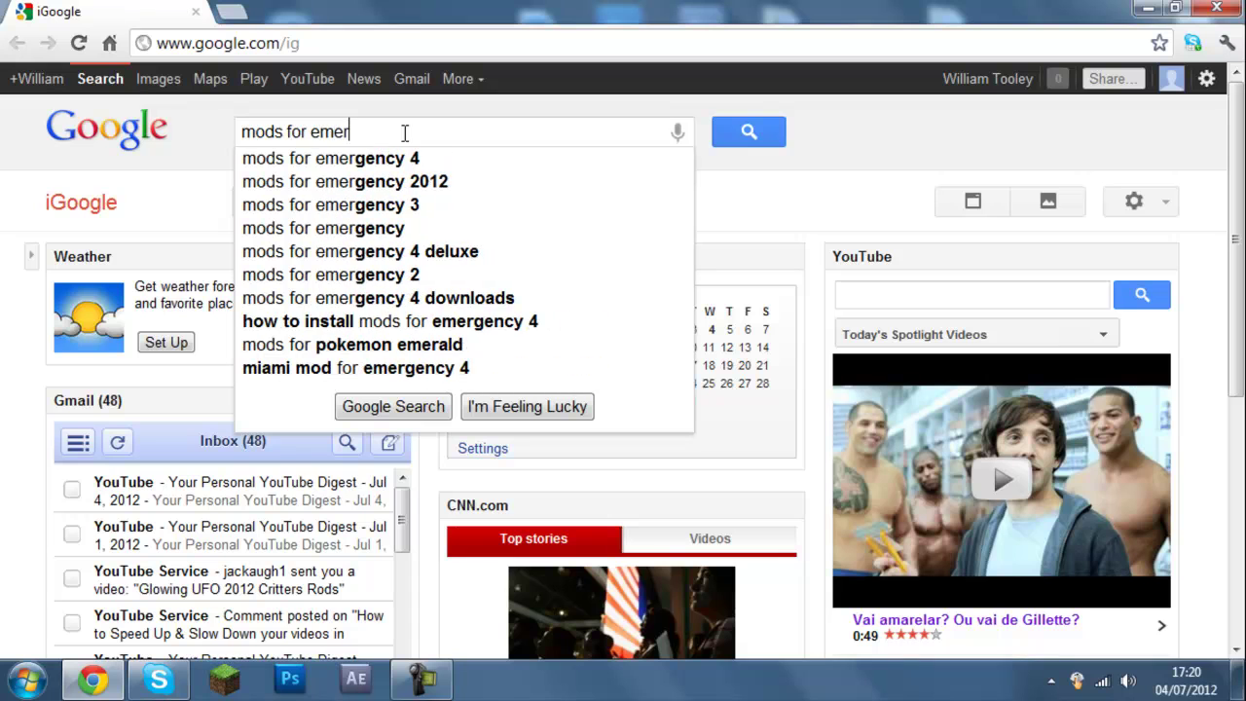
text(gency 4)
key(Return)
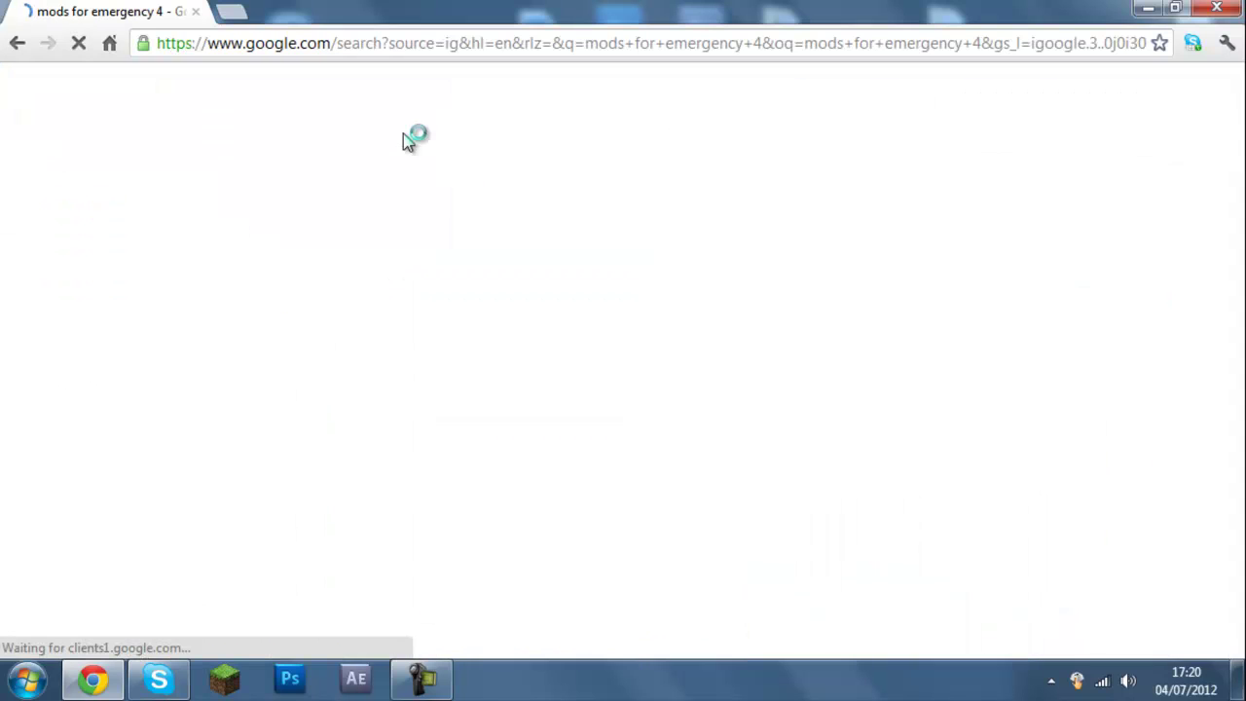
scroll(207, 429, down, 2)
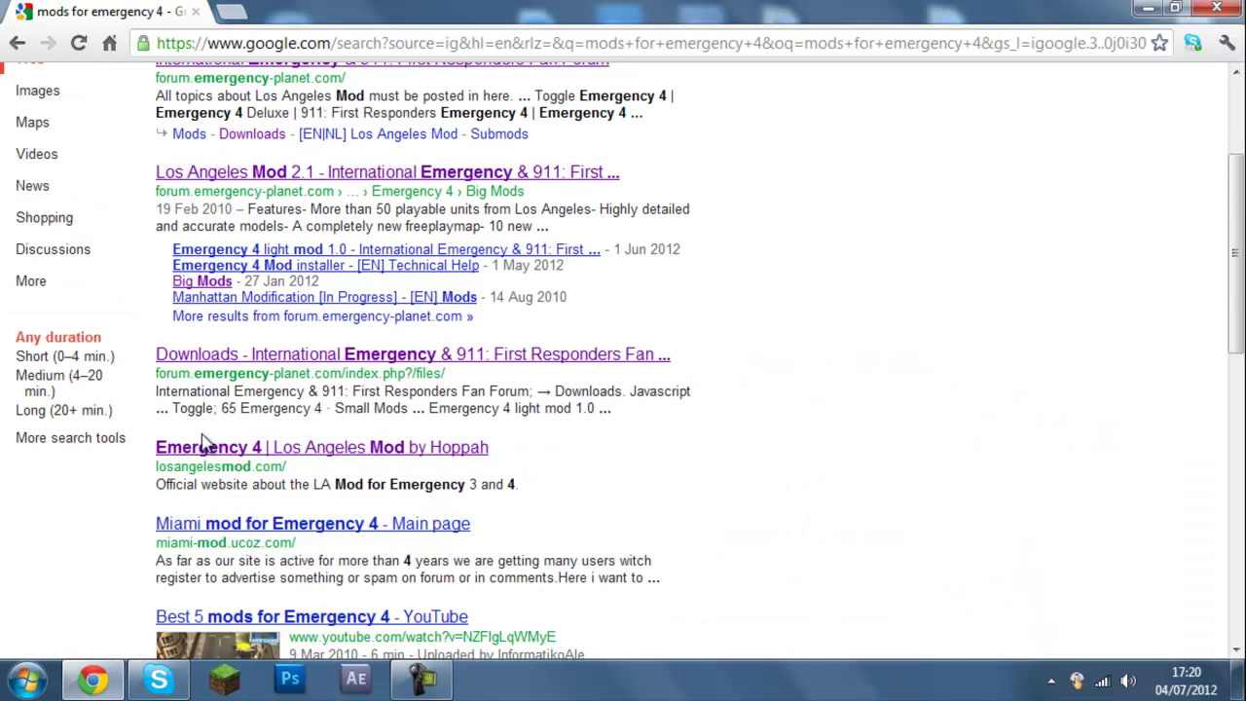
scroll(203, 445, up, 2)
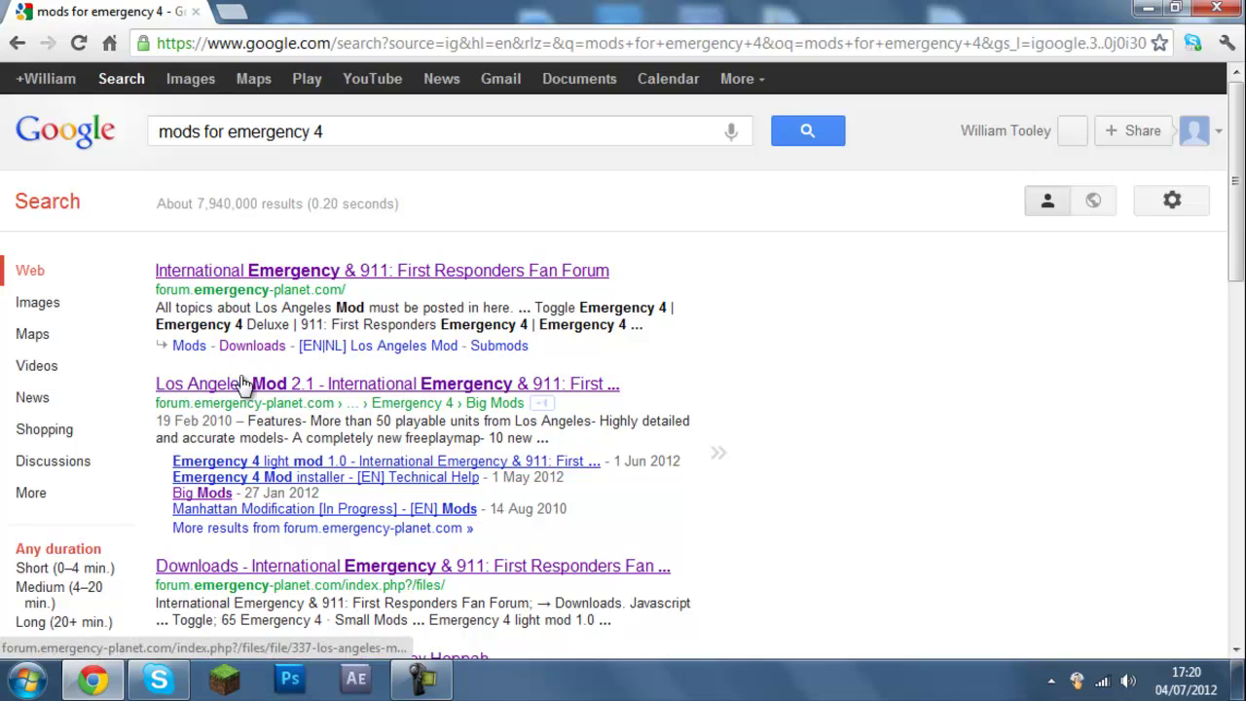
scroll(280, 370, down, 1)
scroll(279, 364, down, 2)
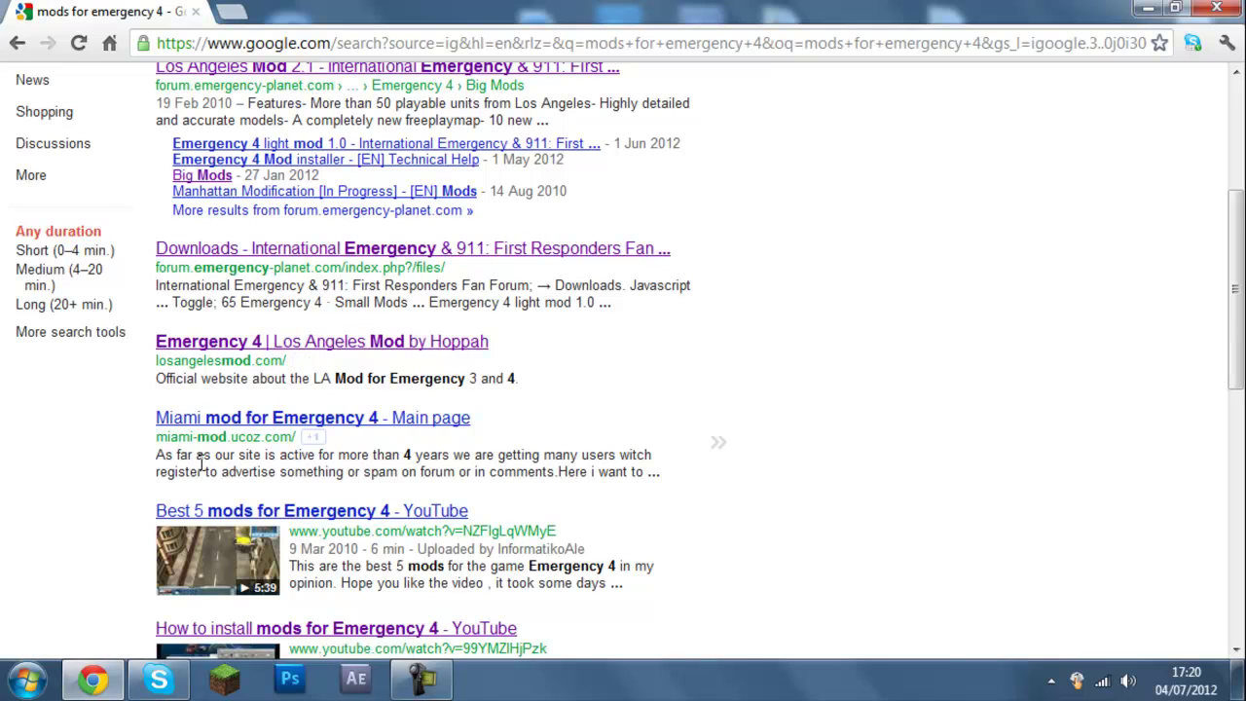
scroll(217, 409, up, 2)
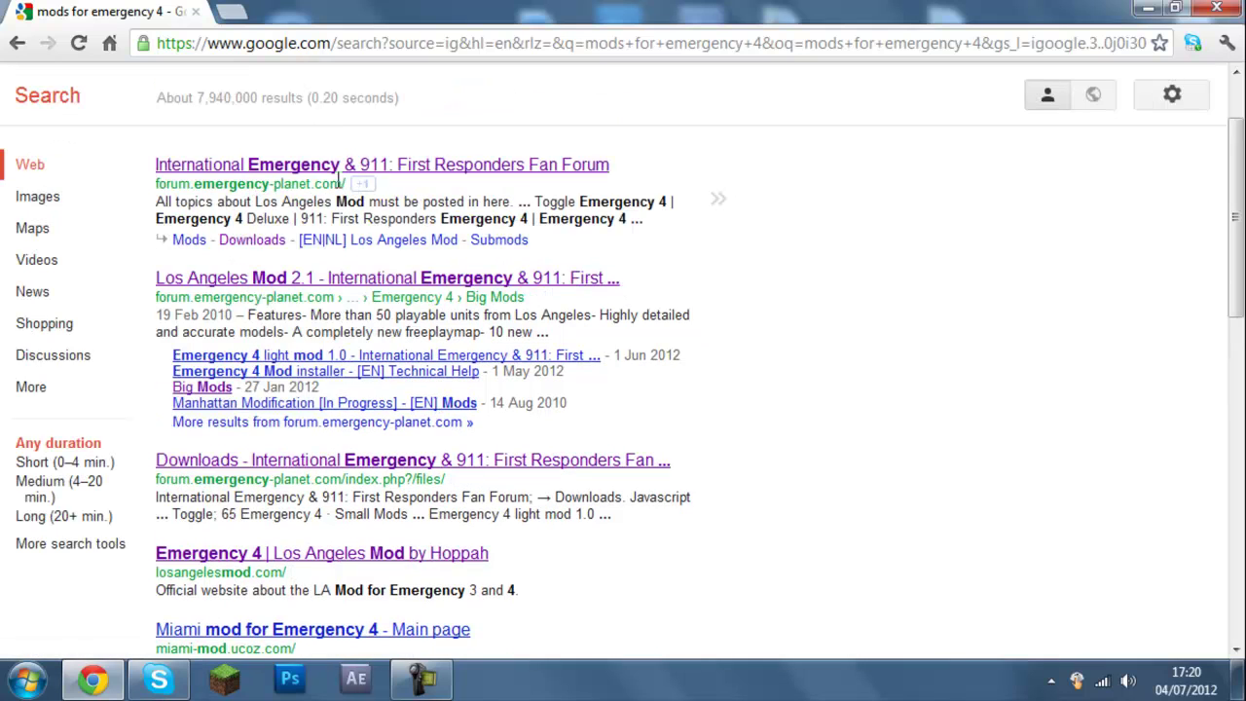
Step: Open the International Emergency & 911 fan forum's Emergency 4 downloads category
click(285, 166)
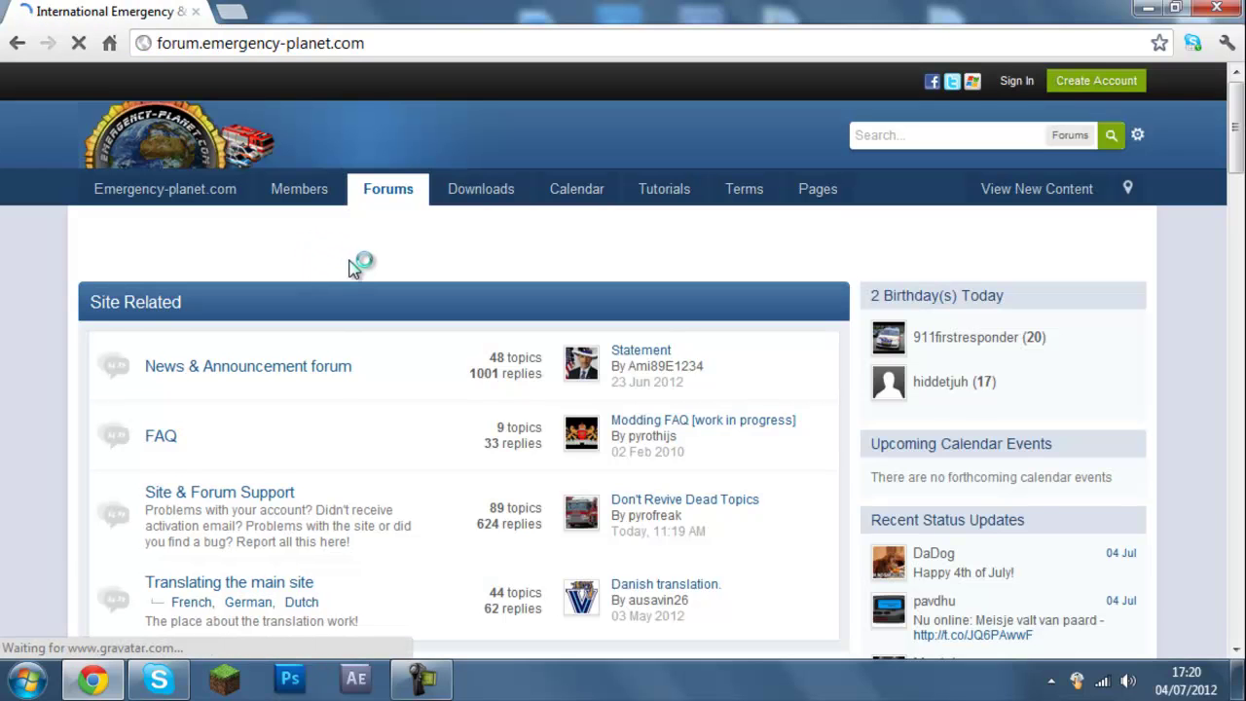
click(465, 199)
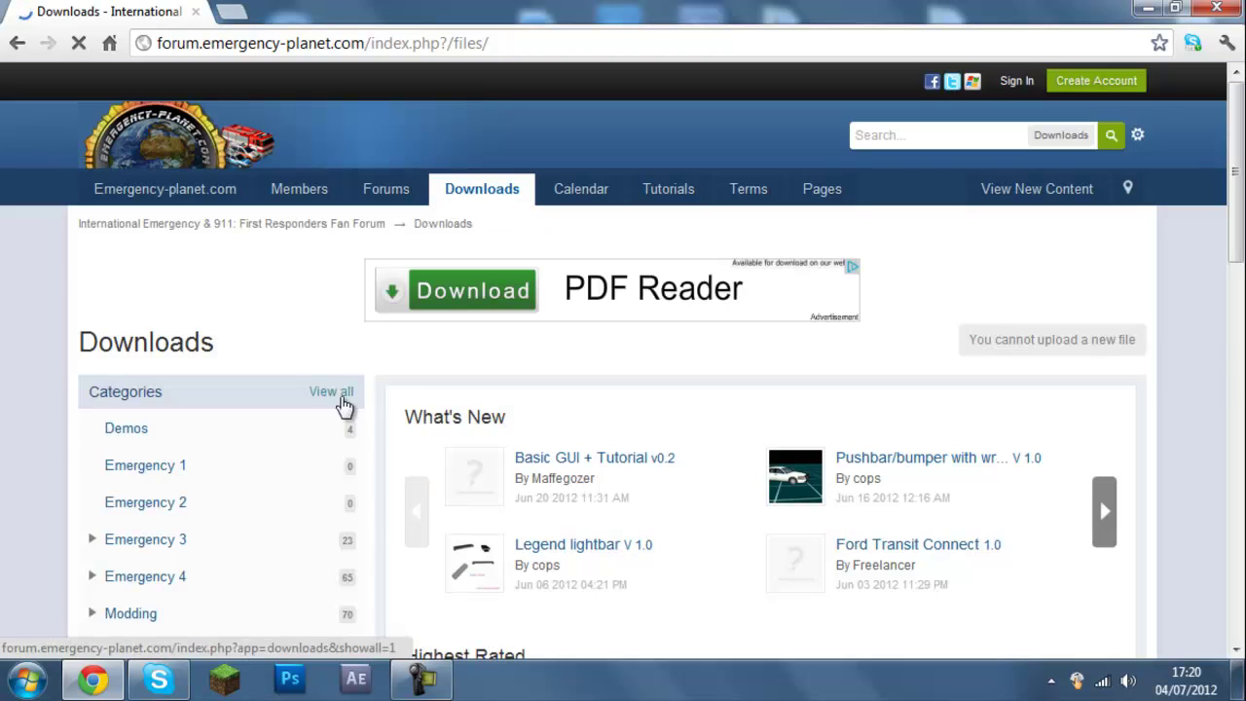
scroll(499, 405, down, 2)
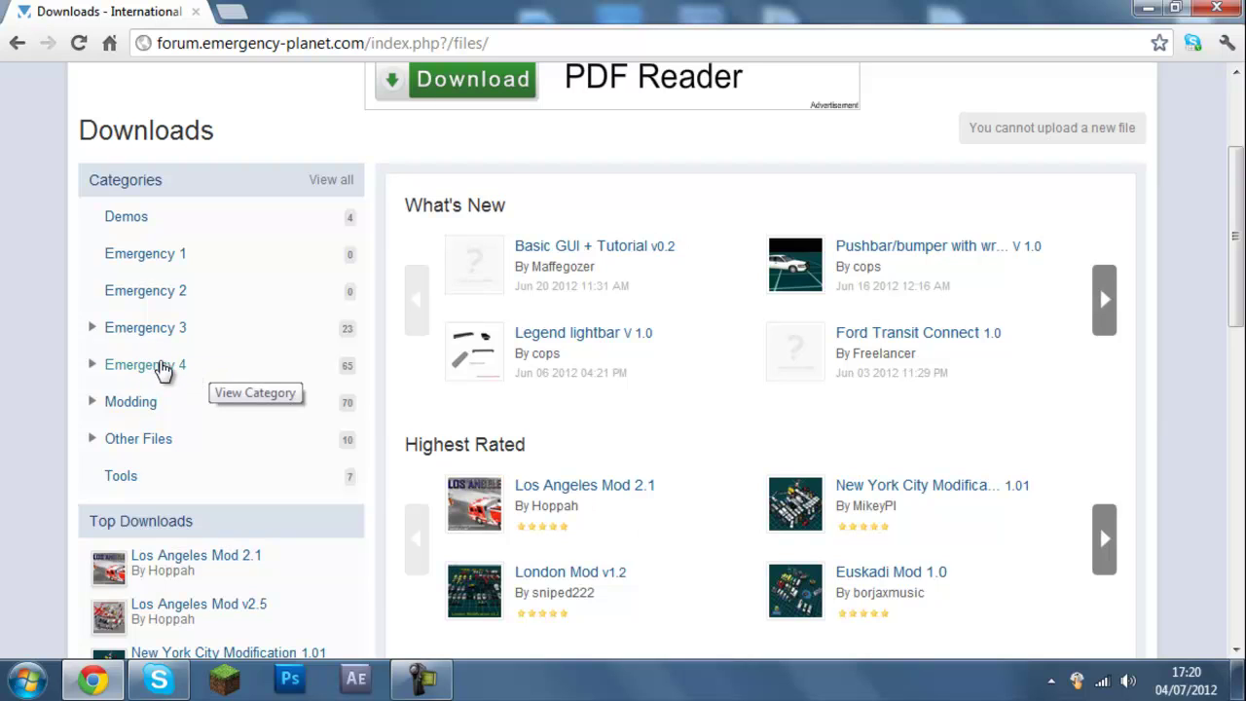
click(161, 379)
Step: Sort the Emergency 4 files by download count and browse the list
scroll(301, 383, down, 2)
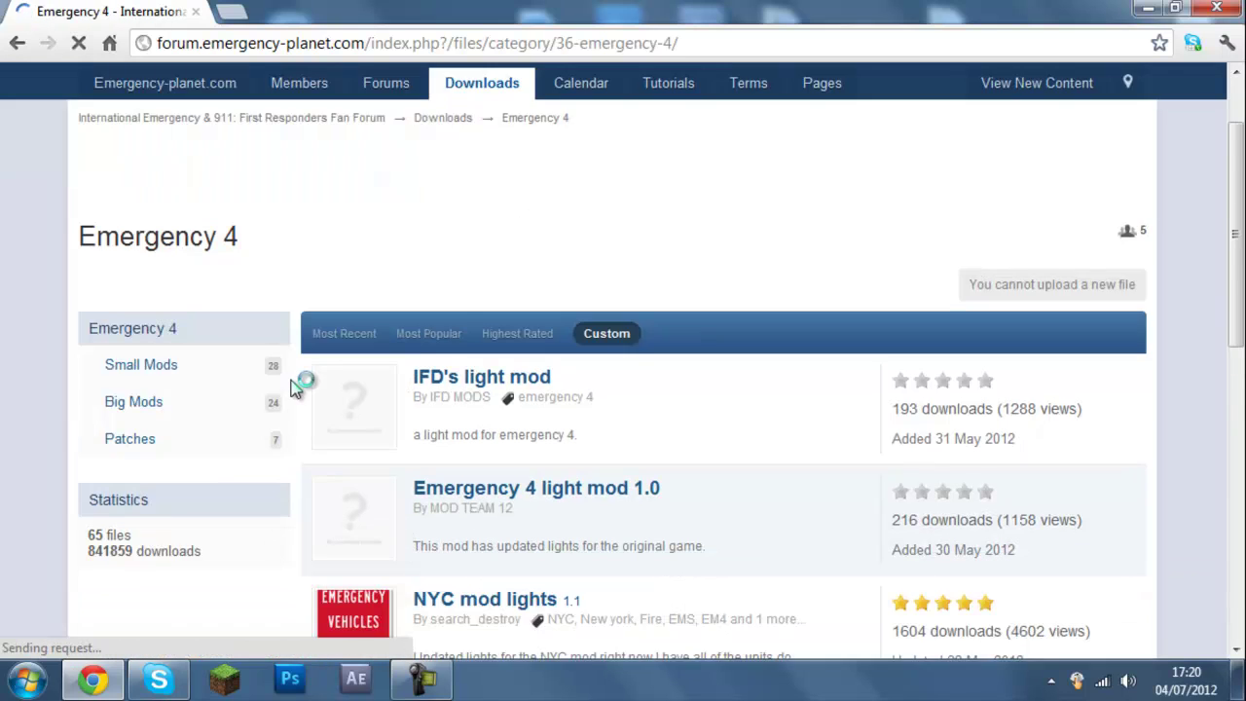
scroll(668, 376, down, 2)
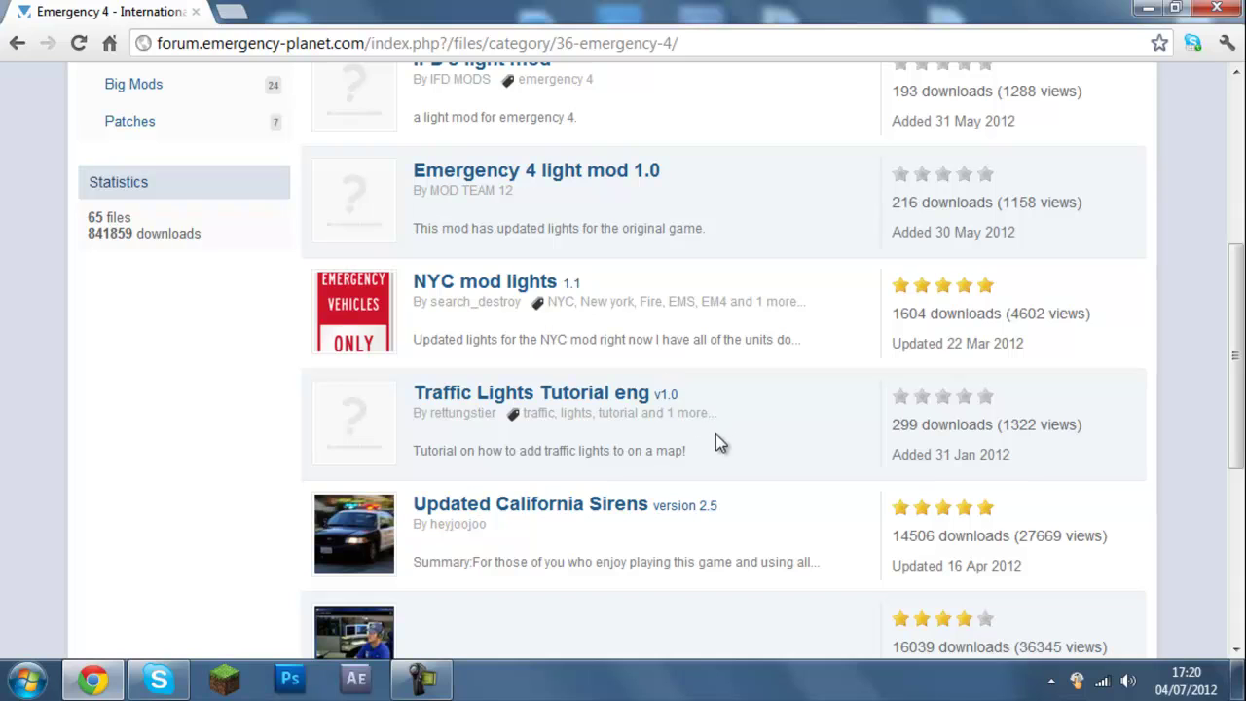
scroll(703, 442, down, 2)
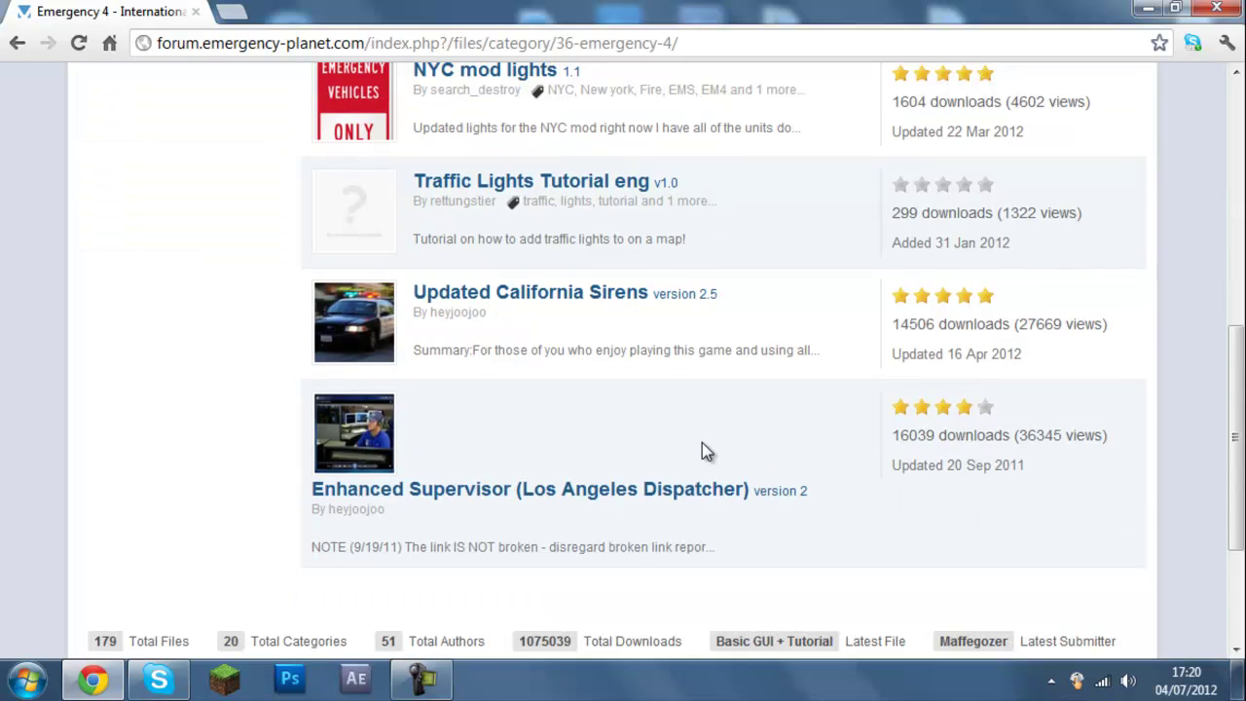
scroll(708, 468, up, 3)
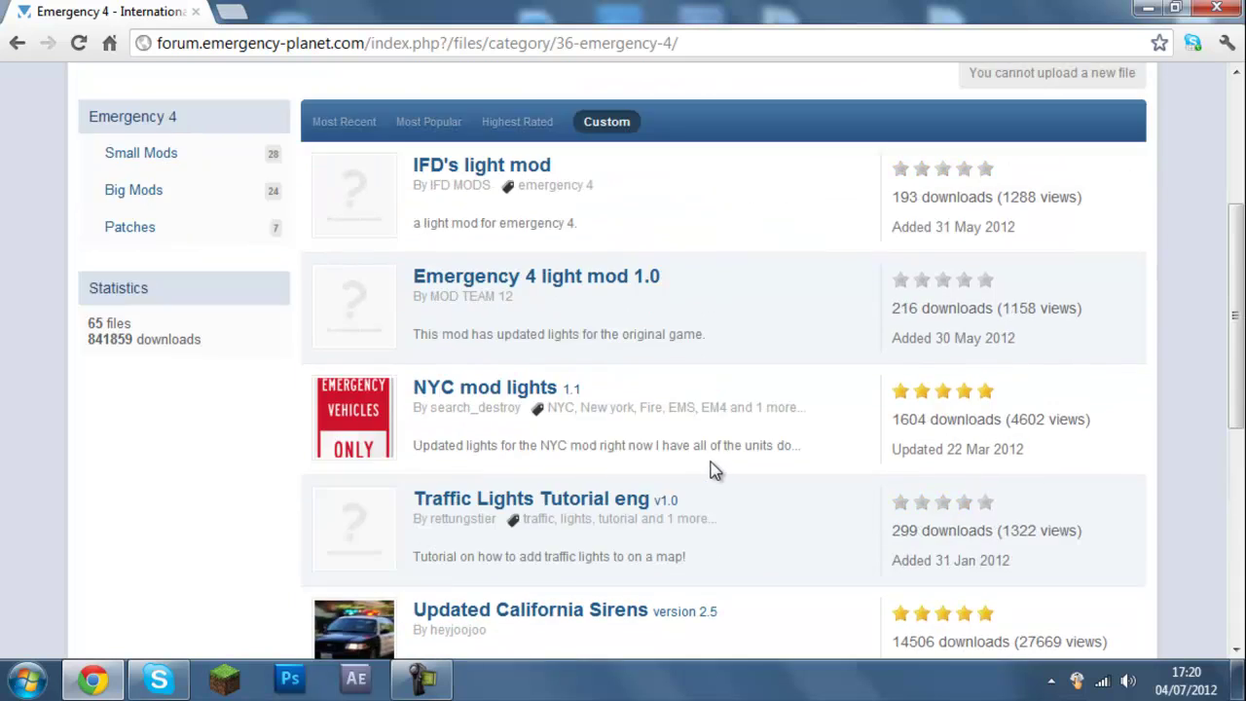
click(433, 122)
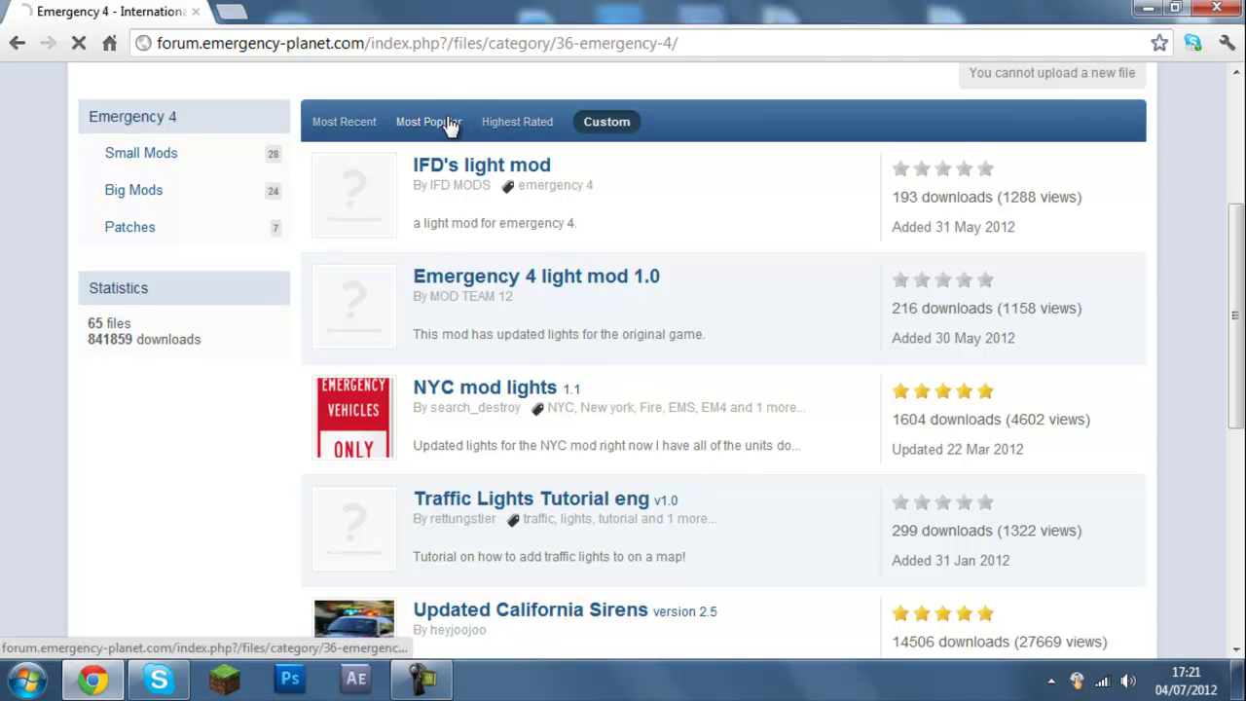
scroll(478, 223, down, 3)
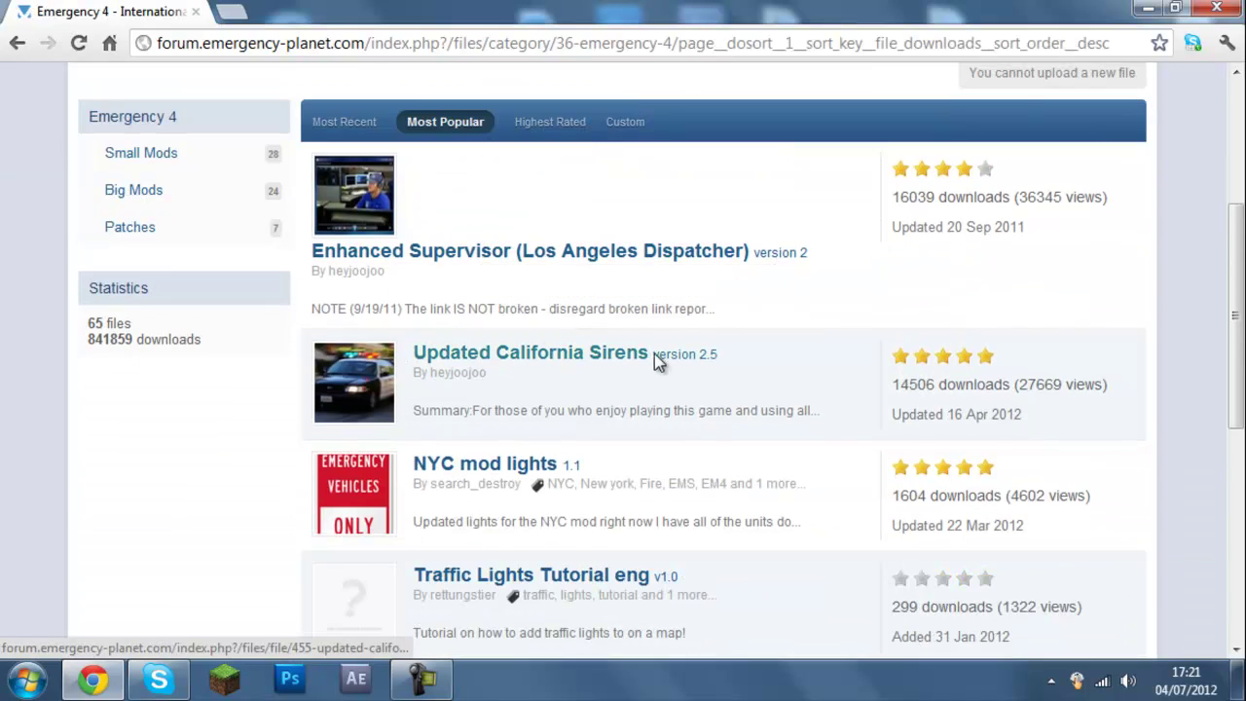
scroll(654, 353, down, 1)
scroll(656, 356, down, 2)
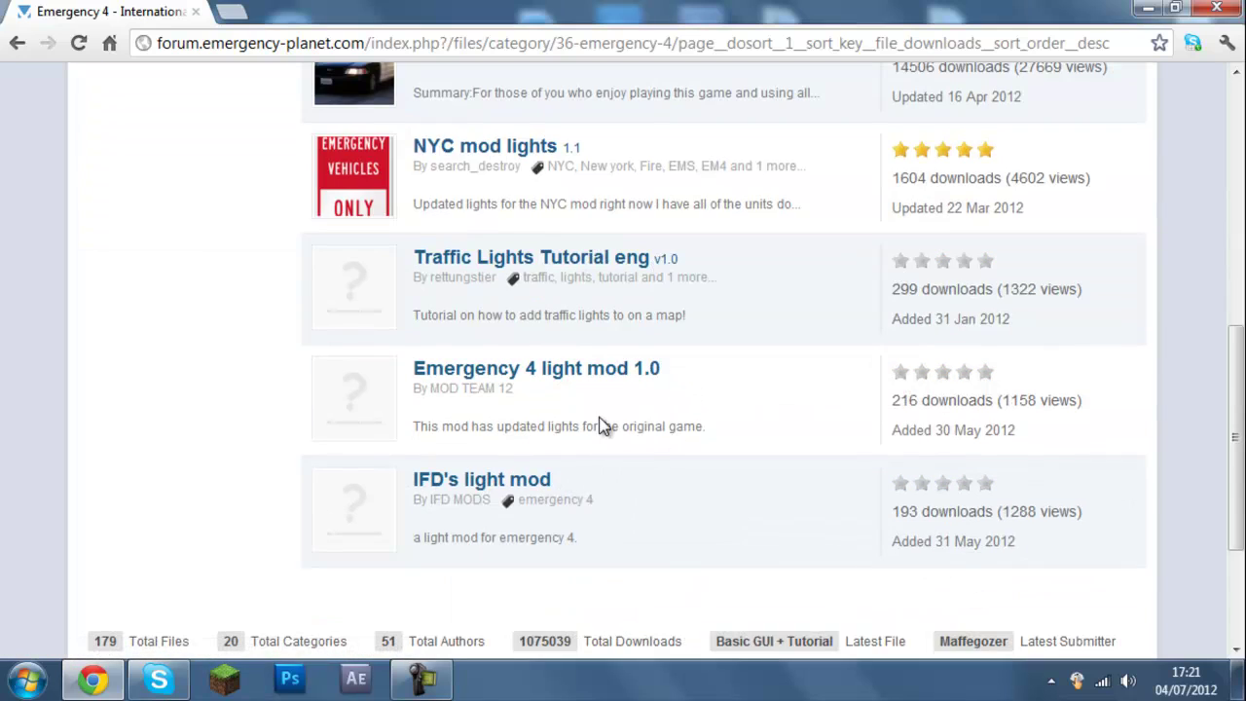
Step: Look at the Emergency 4 light mod 1.0 and Enhanced Supervisor file pages
click(577, 374)
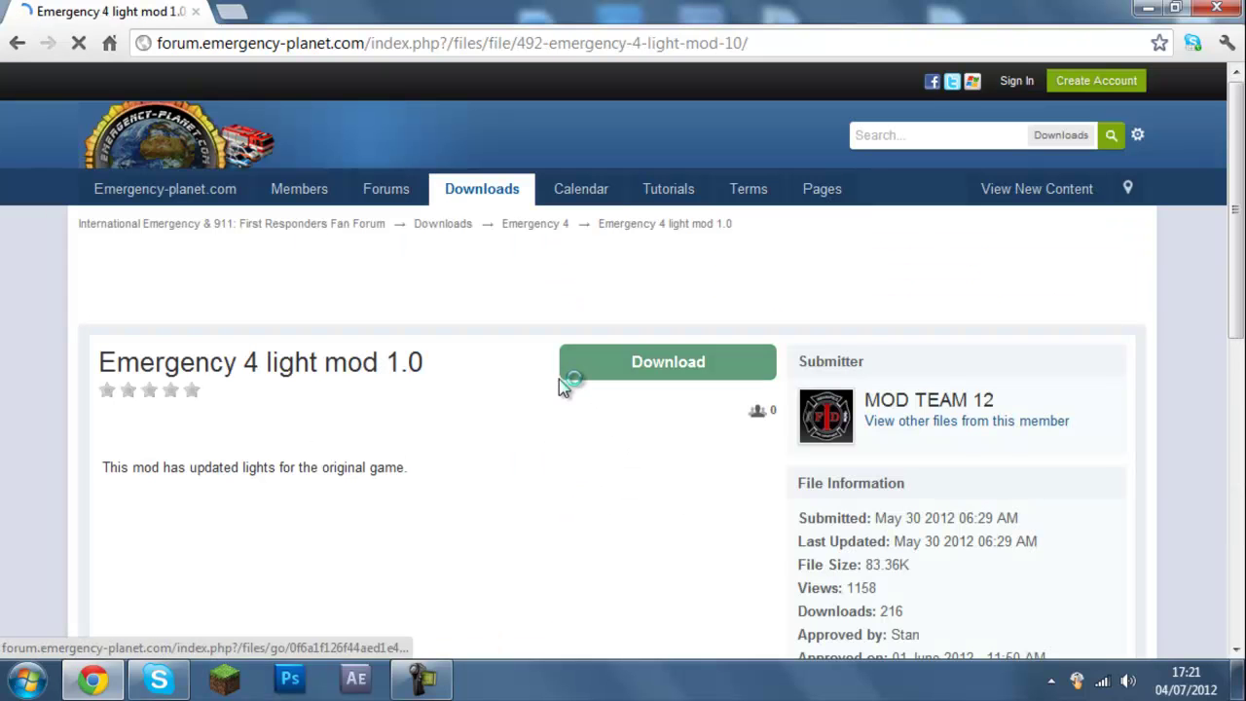
click(17, 43)
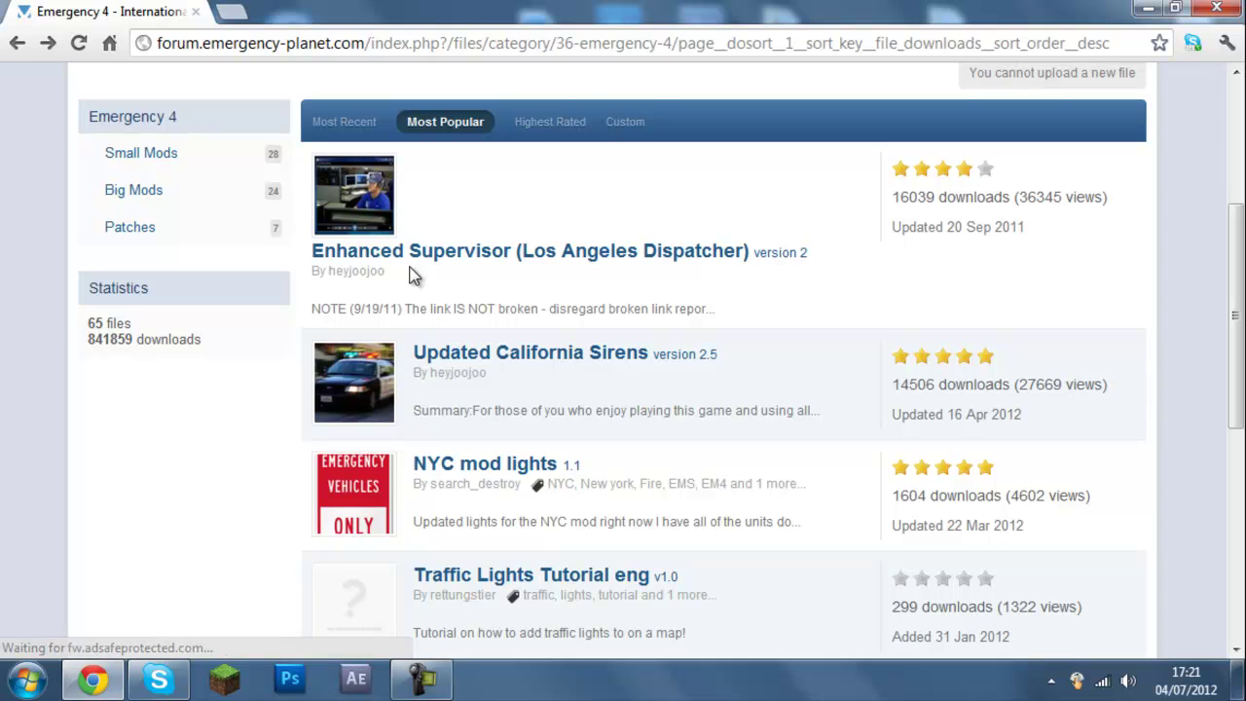
click(409, 253)
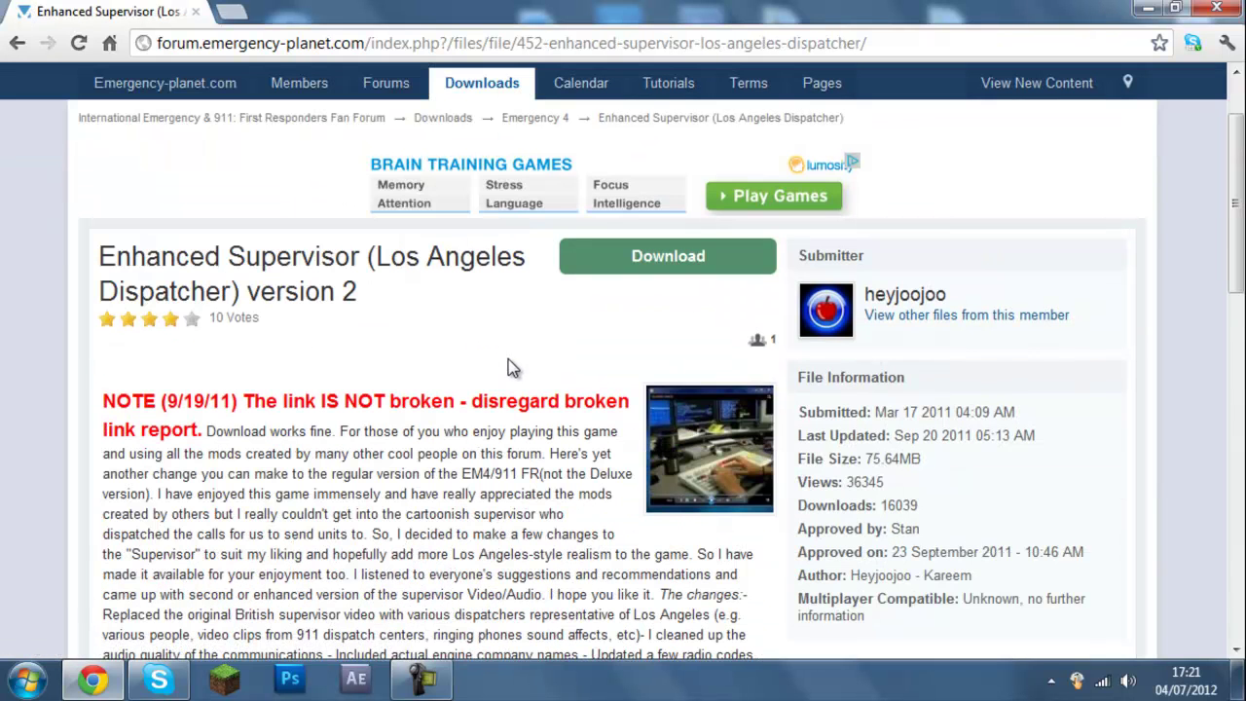
scroll(696, 448, down, 1)
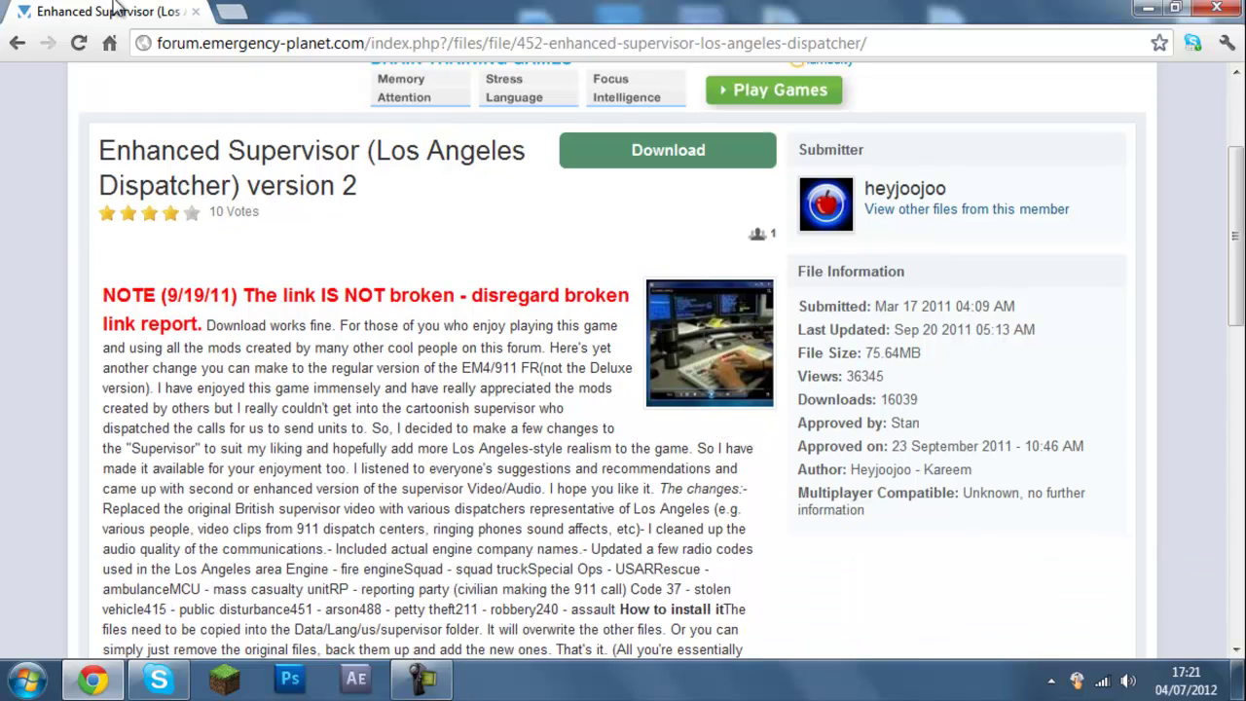
click(17, 43)
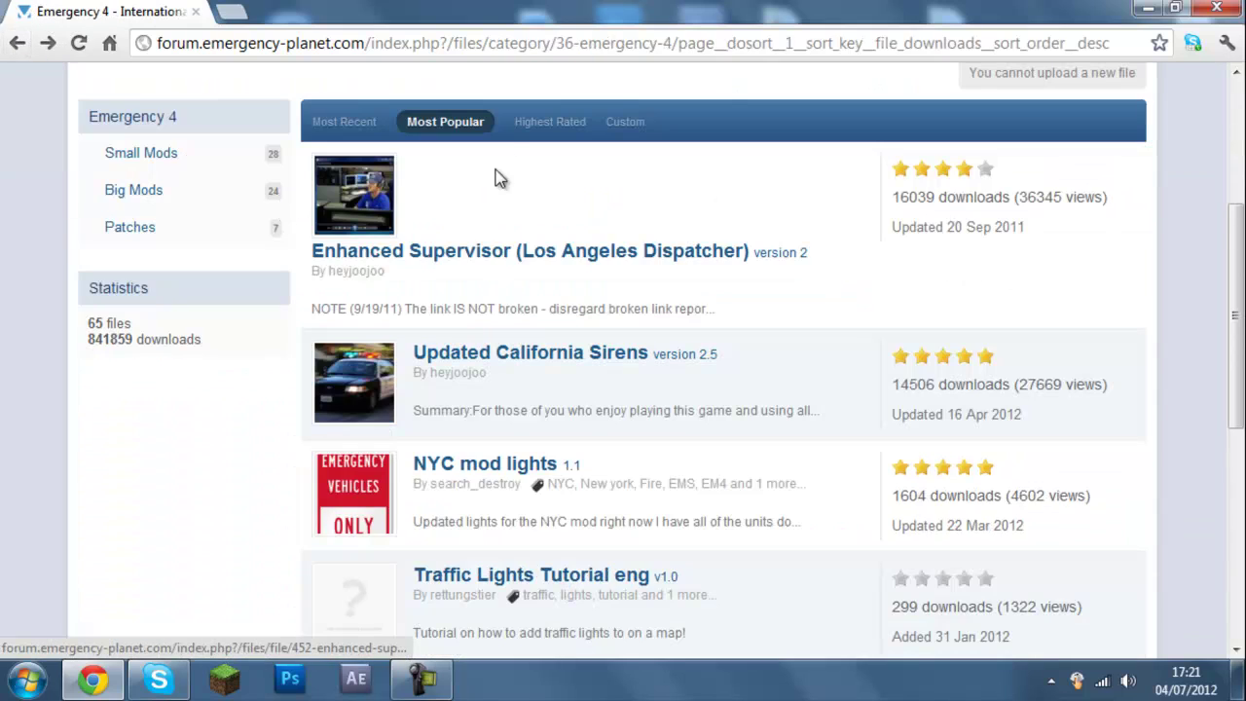
Step: Re-sort the Emergency 4 files by highest rating and browse them
click(541, 126)
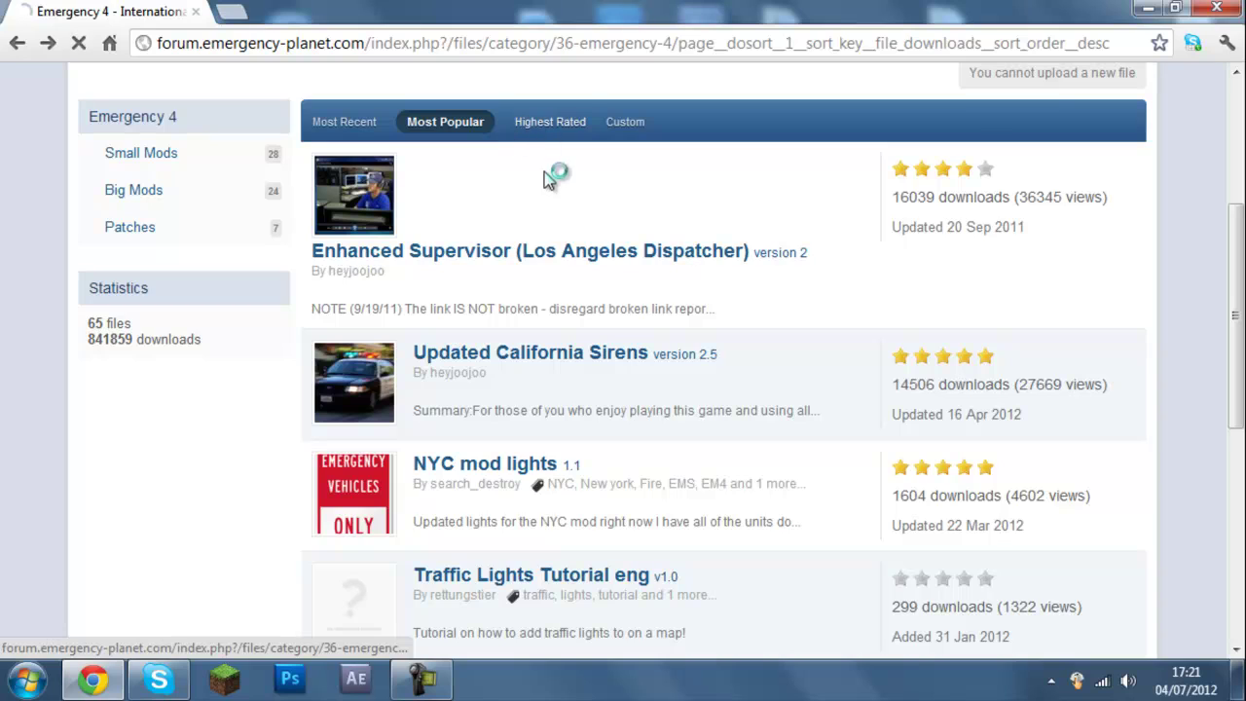
scroll(538, 311, down, 5)
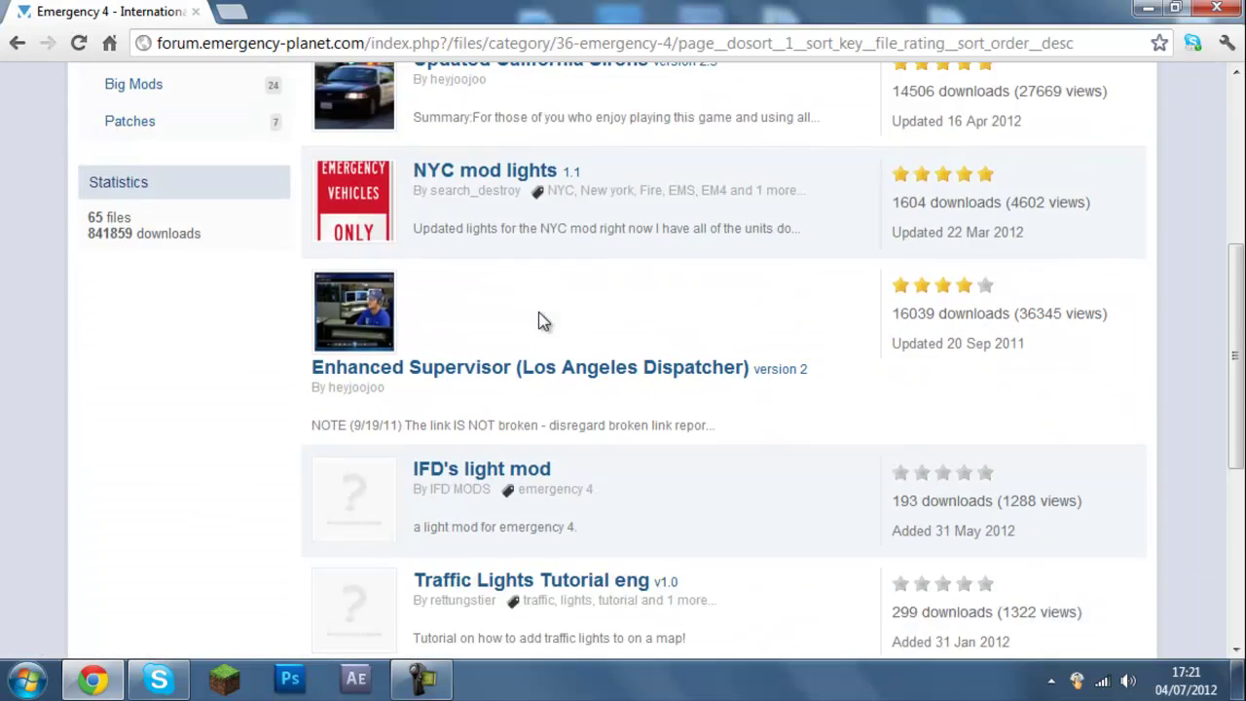
scroll(542, 321, down, 3)
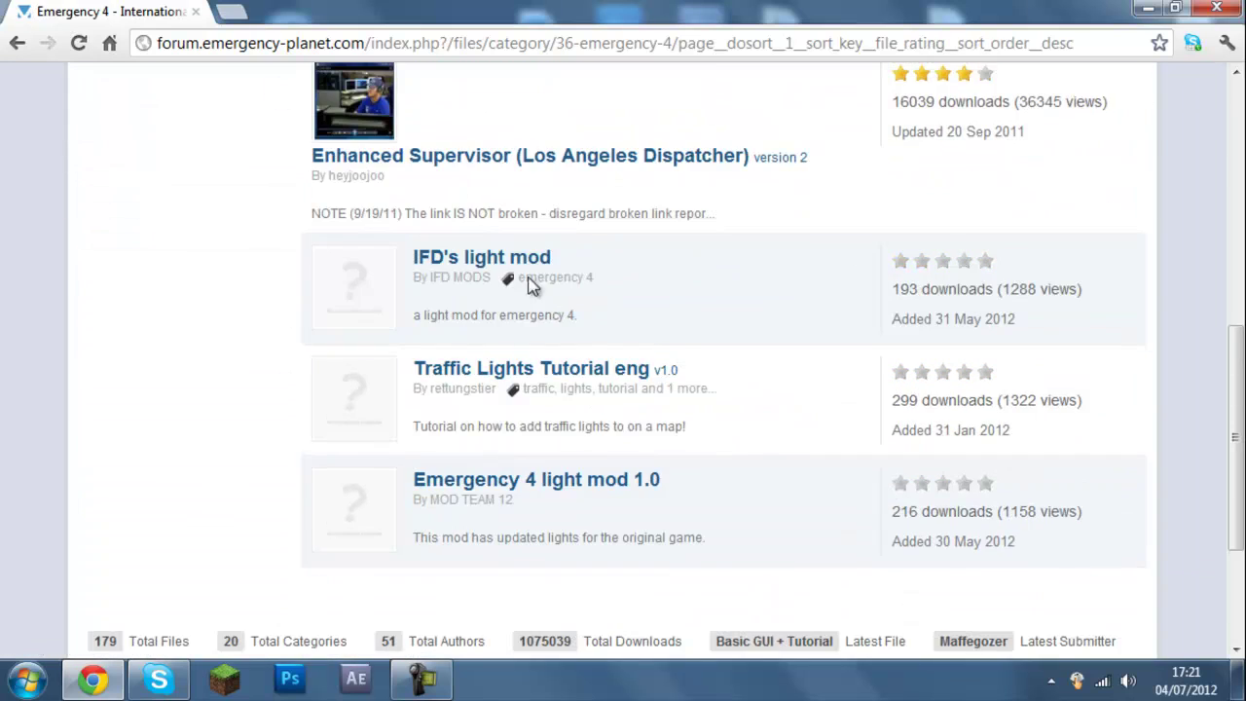
scroll(517, 335, up, 5)
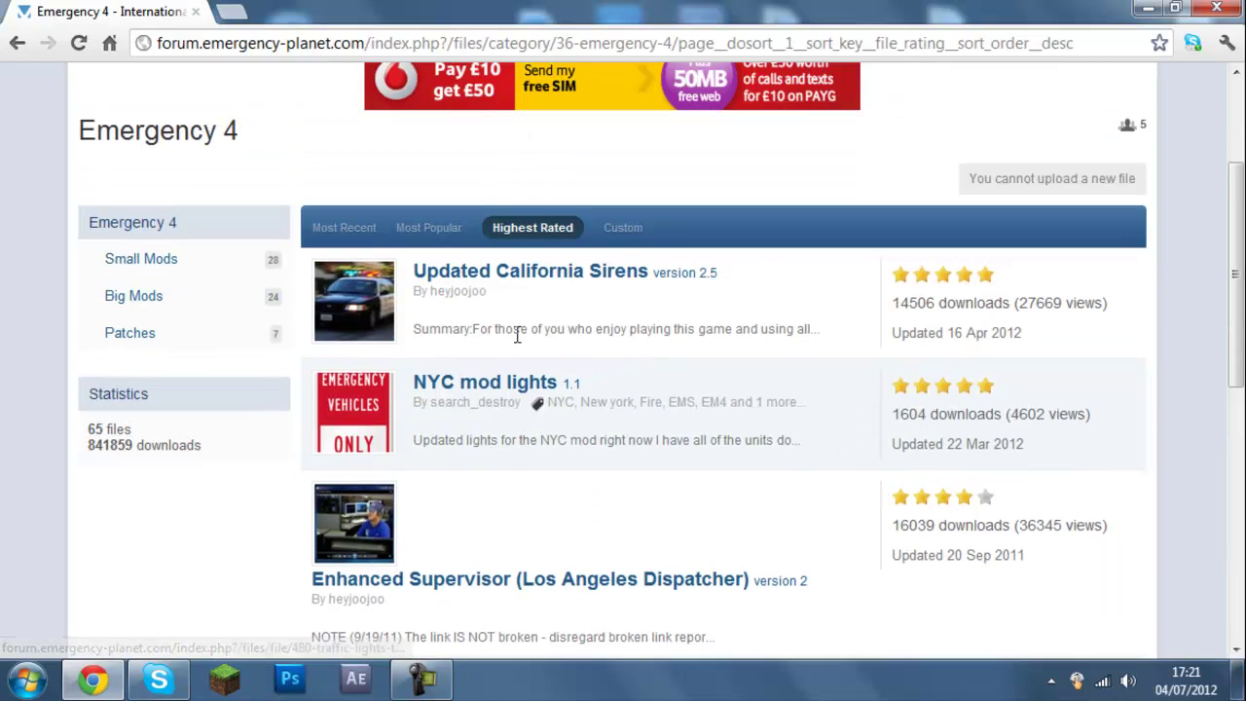
Step: Open the New York City Modification page from the Big Mods category
click(141, 297)
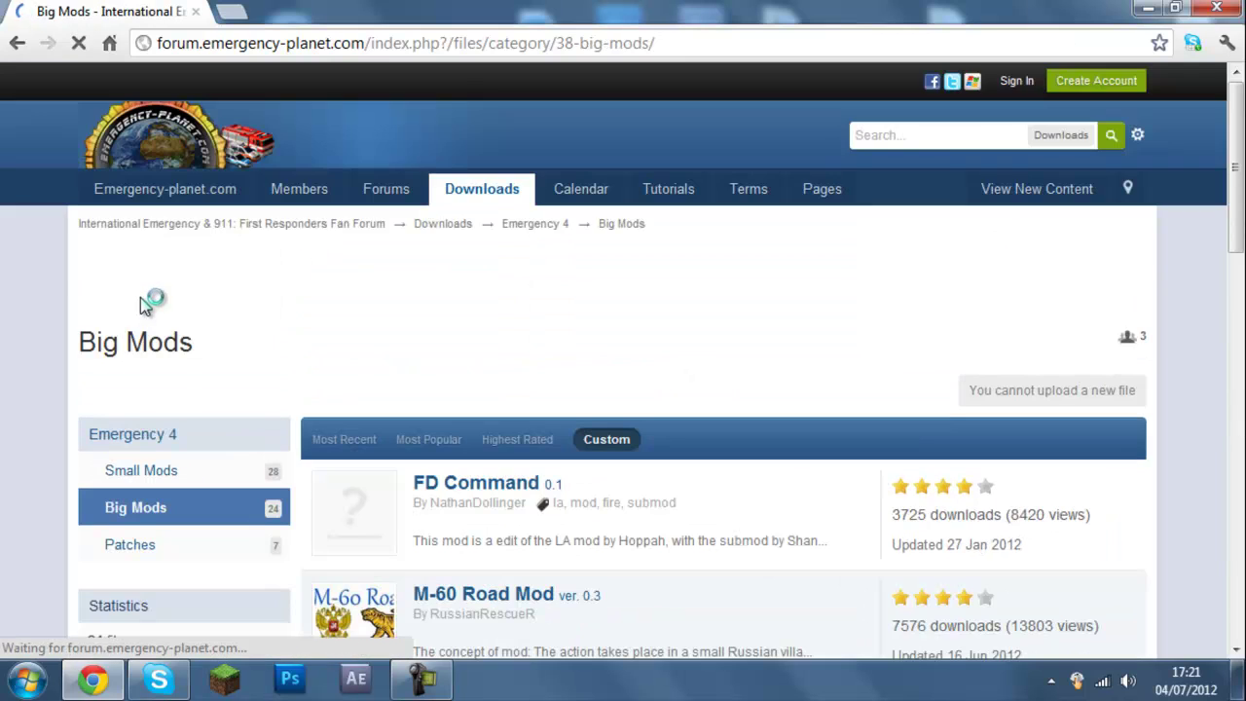
scroll(353, 393, down, 3)
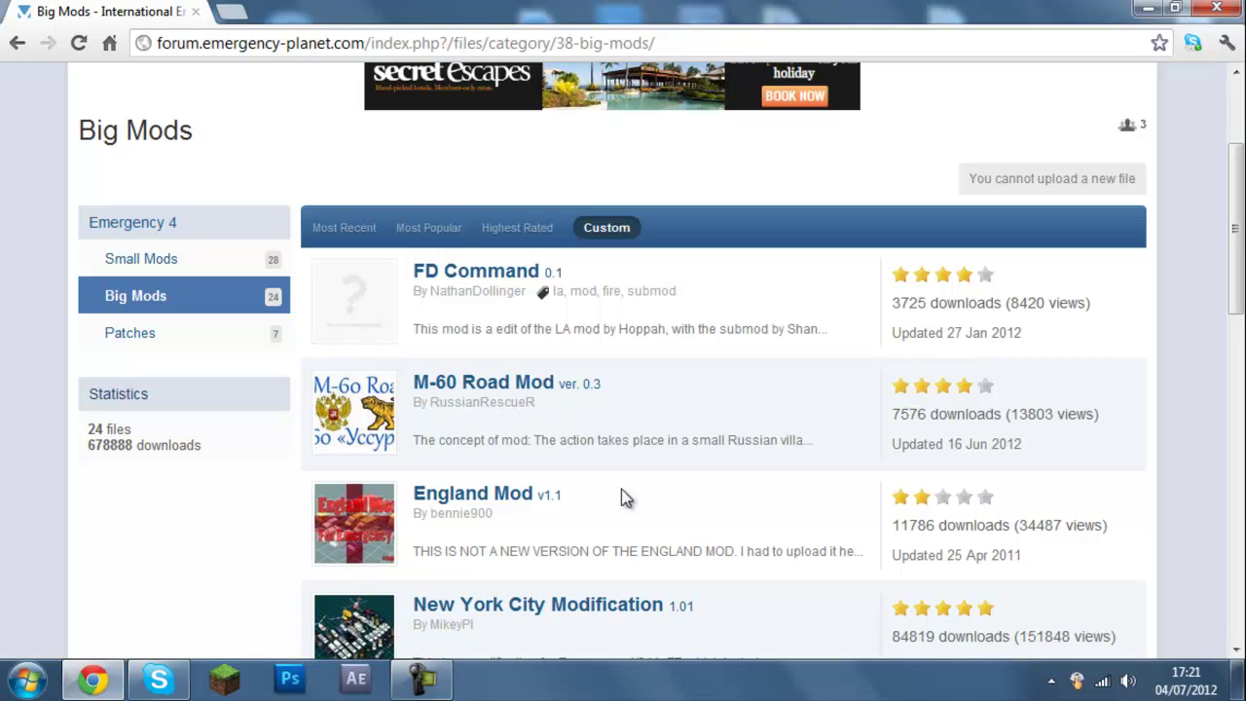
scroll(510, 508, down, 1)
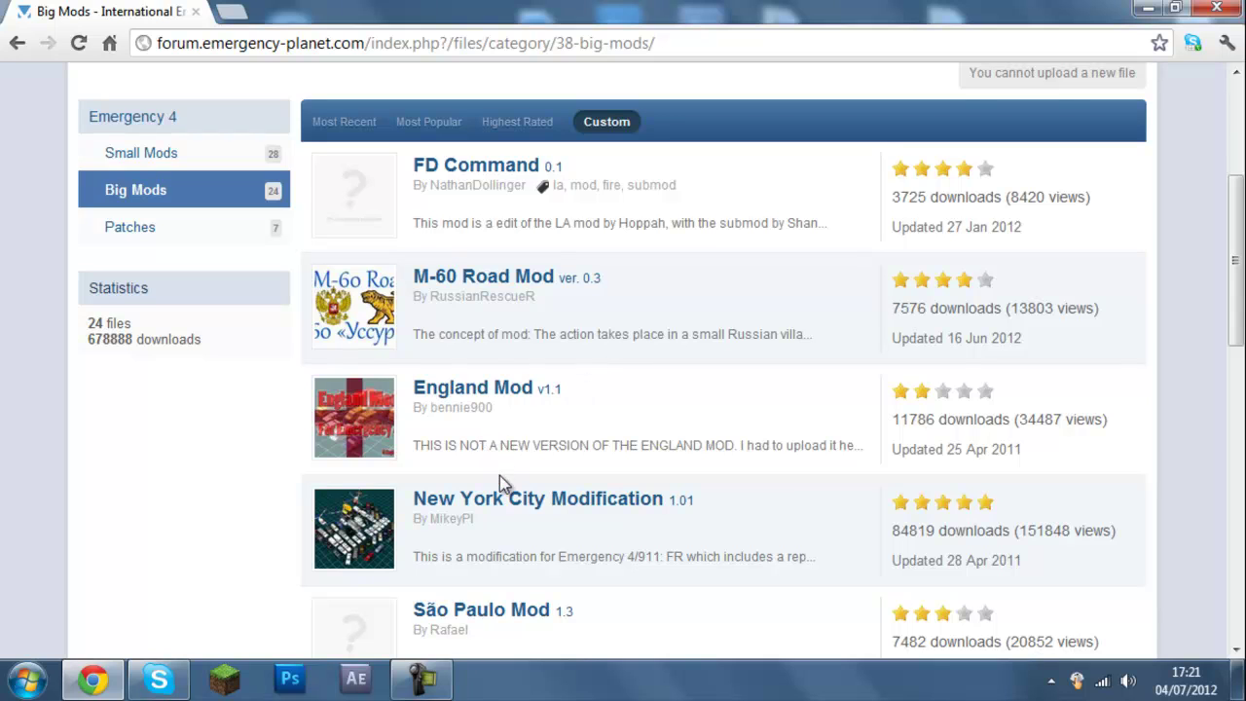
click(527, 487)
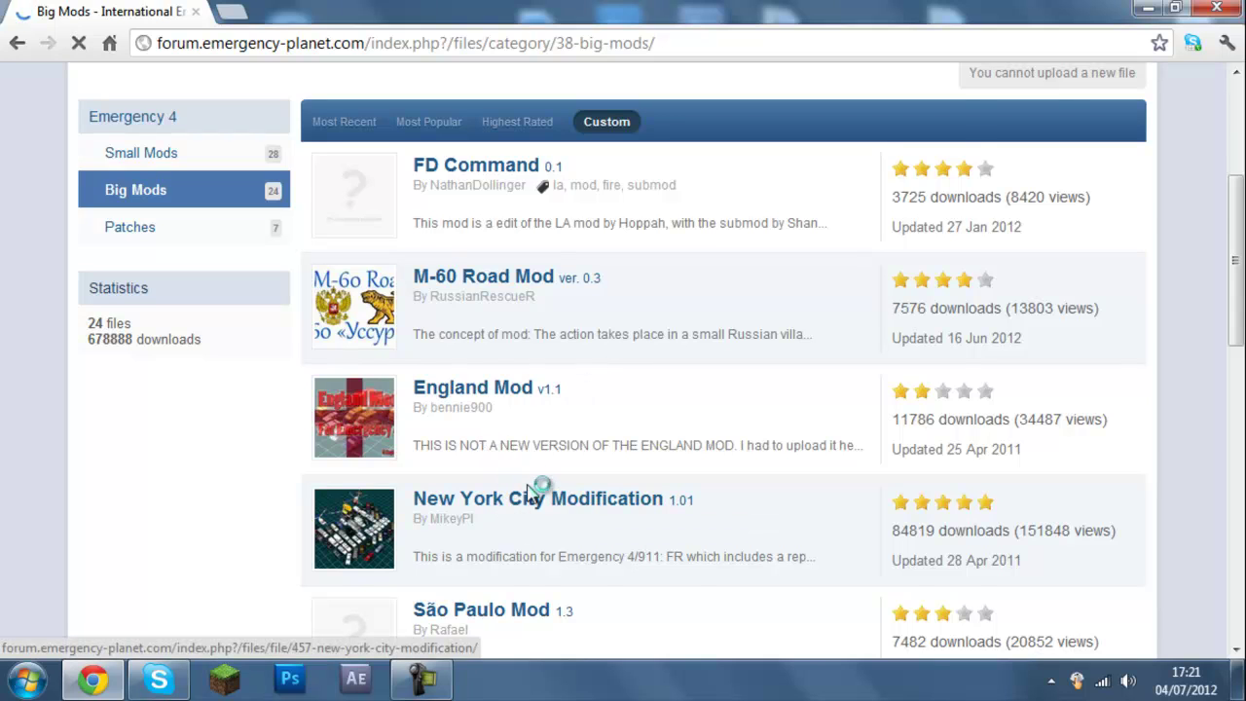
Step: View the mod's third screenshot enlarged, close it, and return to the page top
scroll(548, 509, down, 4)
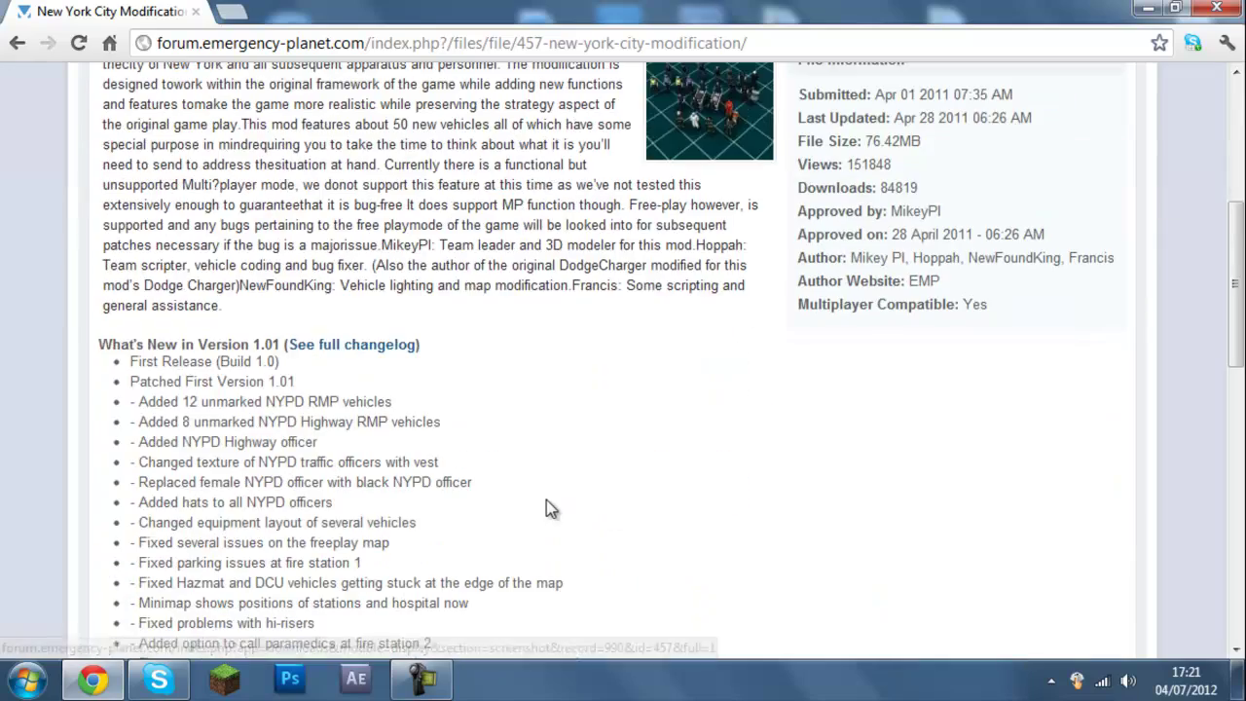
scroll(546, 502, down, 3)
click(251, 597)
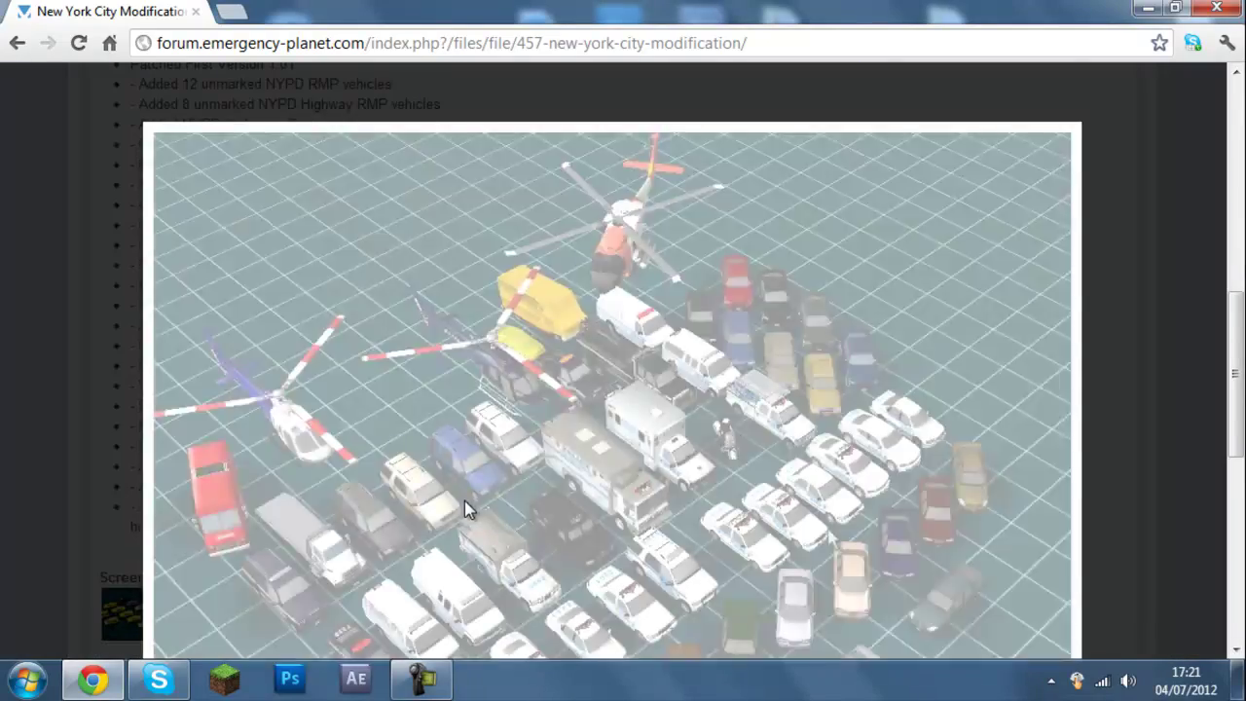
scroll(851, 400, down, 1)
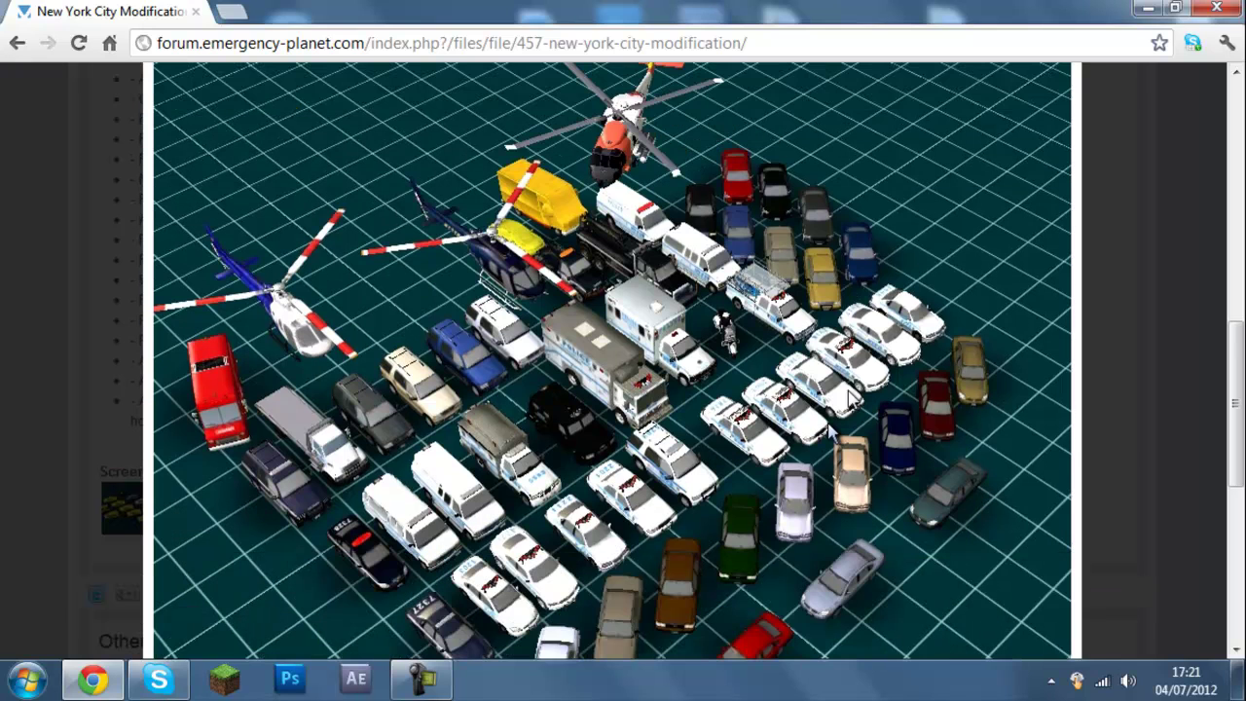
scroll(851, 399, down, 1)
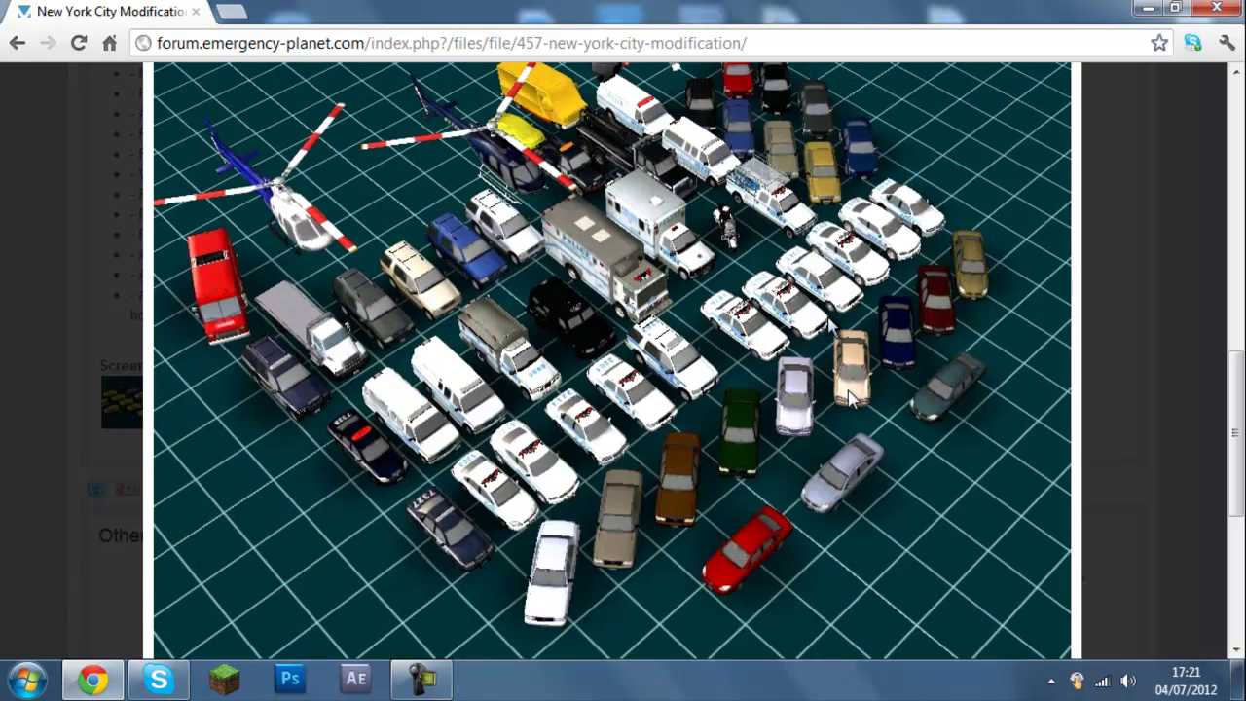
scroll(851, 399, down, 1)
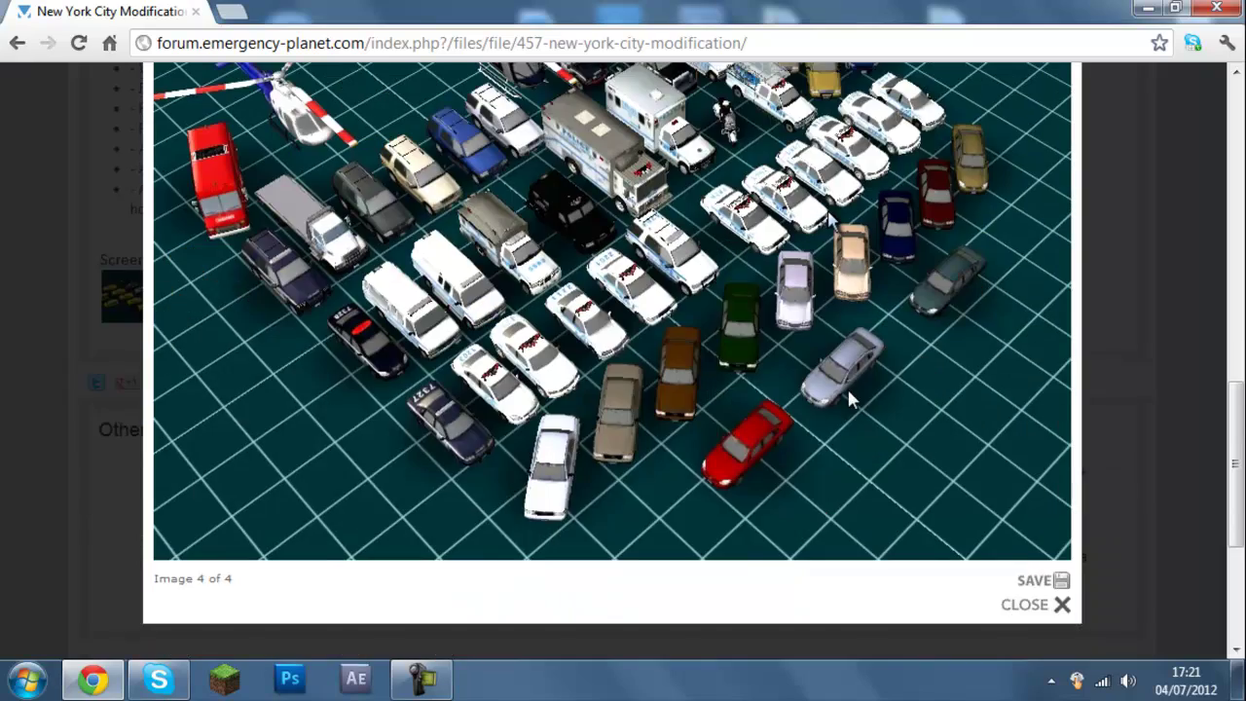
scroll(851, 400, up, 1)
scroll(877, 375, up, 1)
scroll(1159, 167, up, 1)
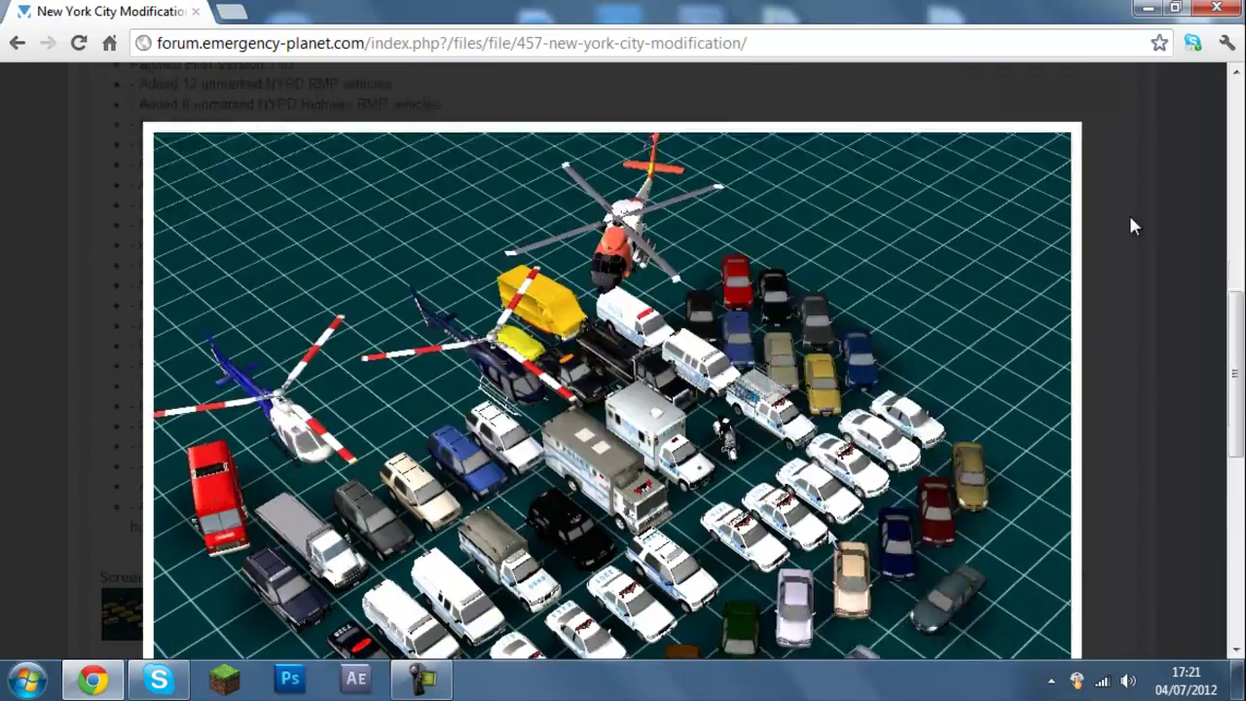
scroll(1132, 223, down, 3)
click(1038, 504)
scroll(893, 419, up, 9)
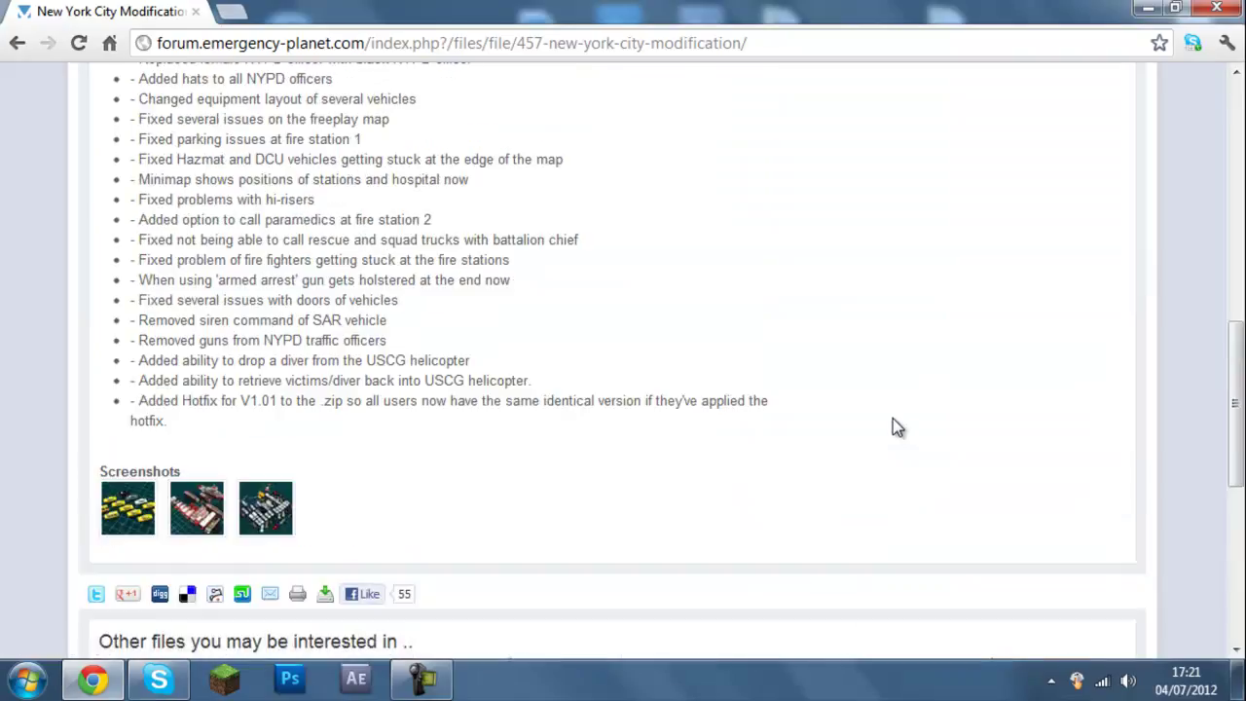
scroll(889, 406, up, 1)
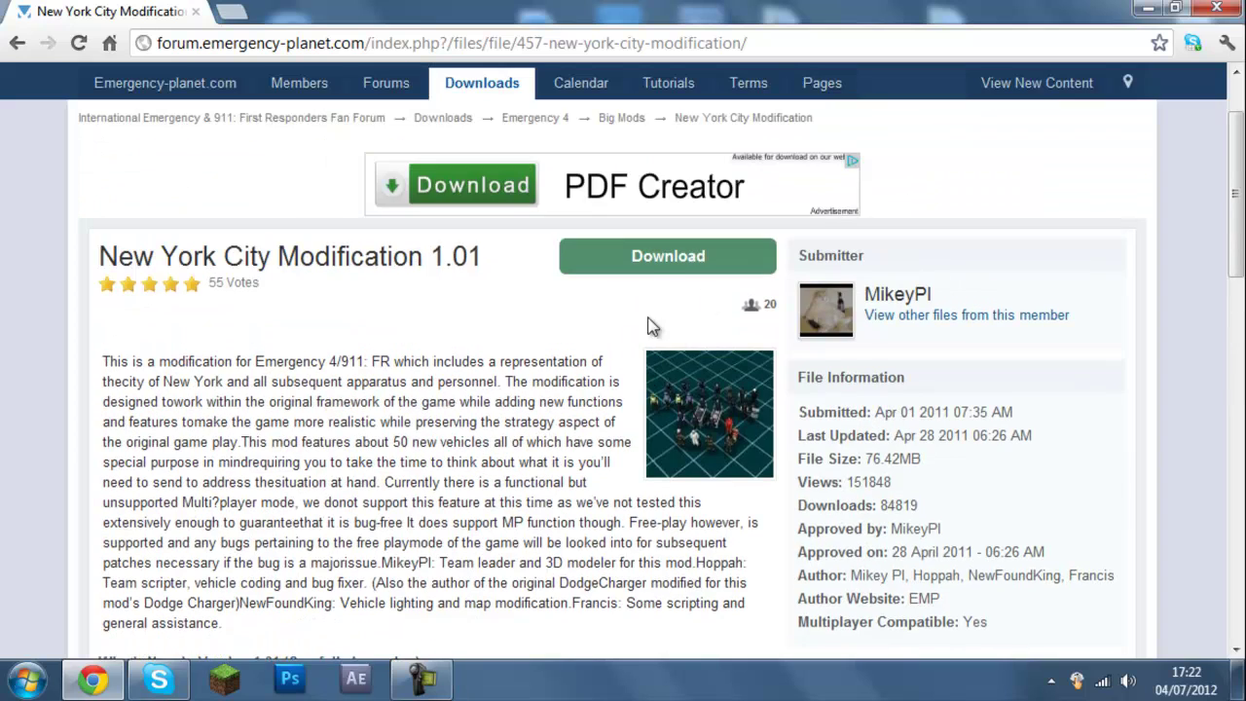
Step: Agree to the disclaimer and download New_York_Mod_V1.01.zip
click(659, 259)
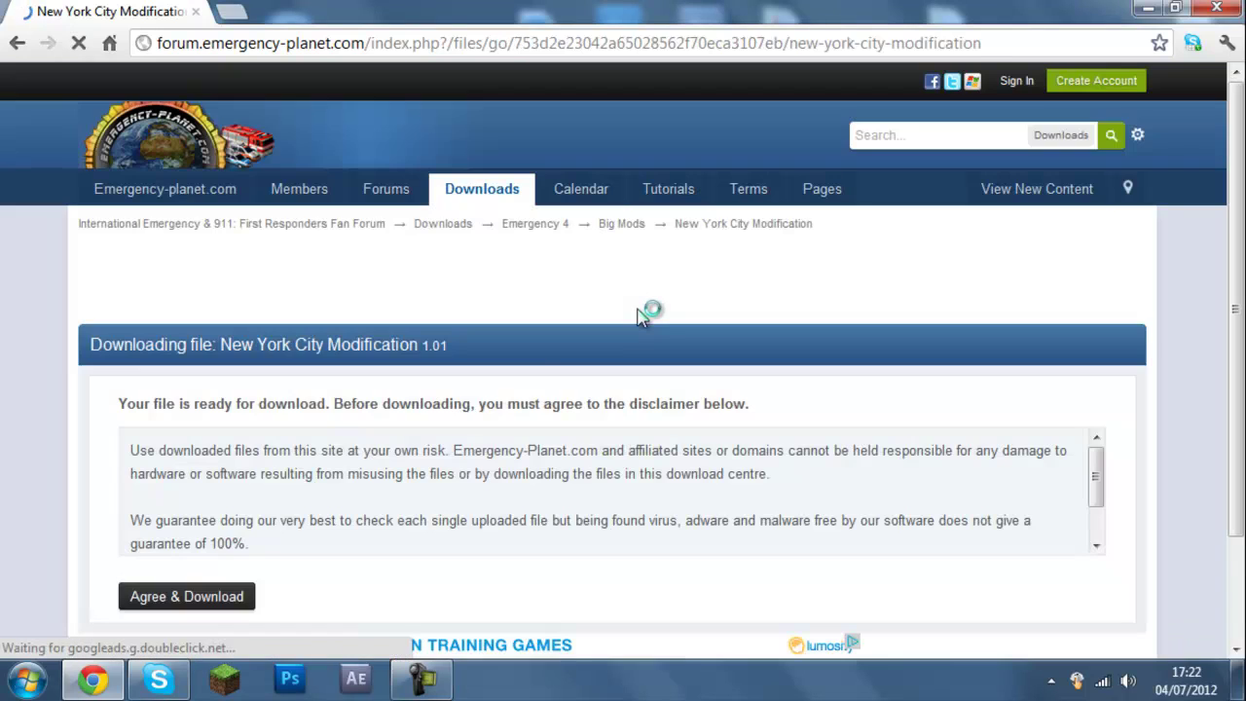
click(247, 599)
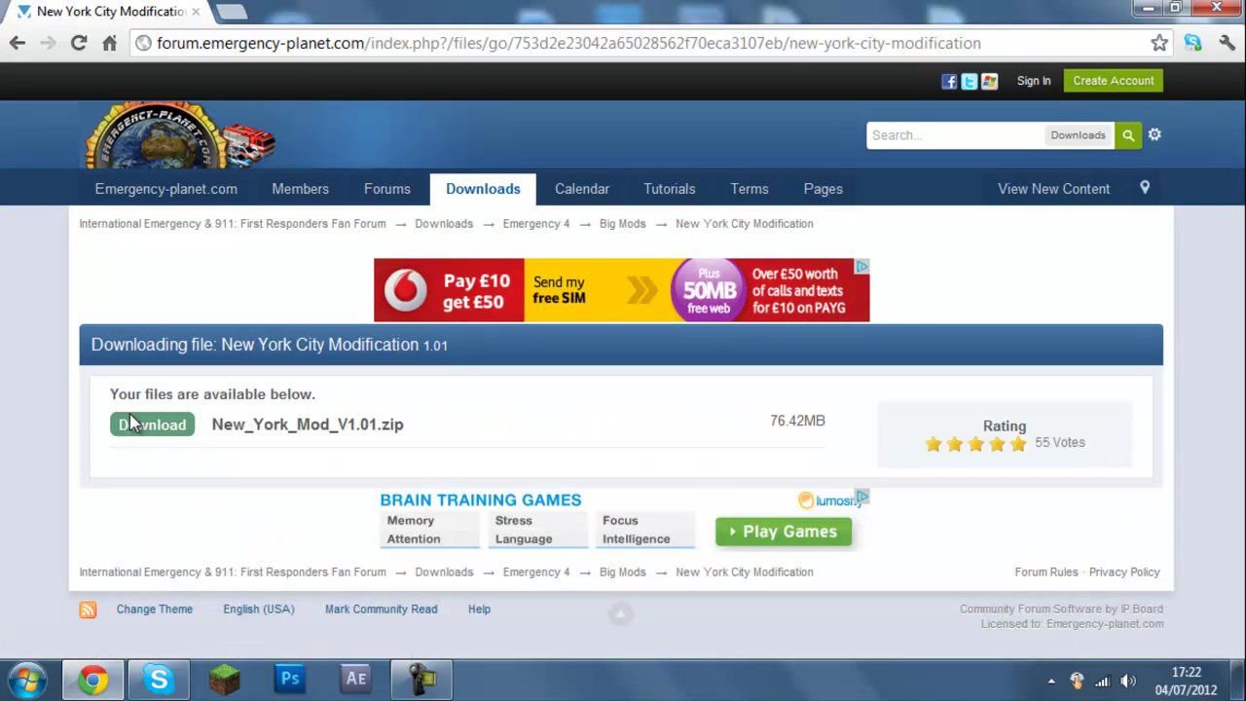
click(127, 438)
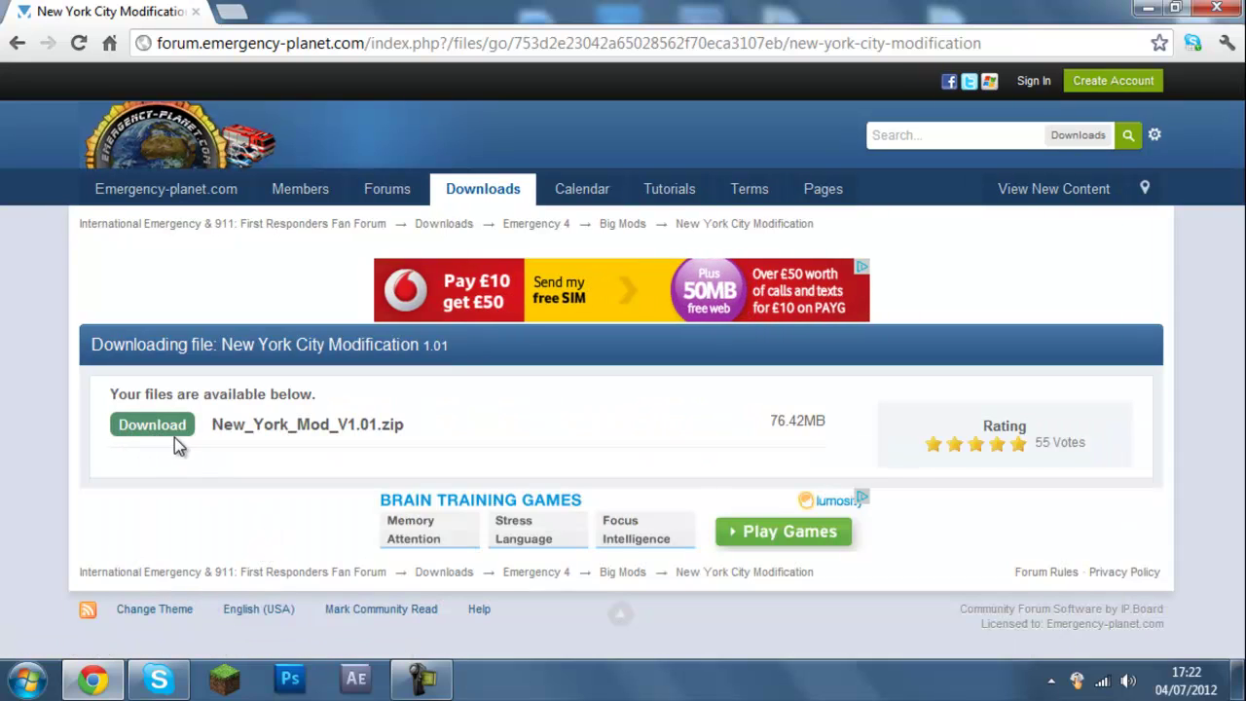
click(161, 438)
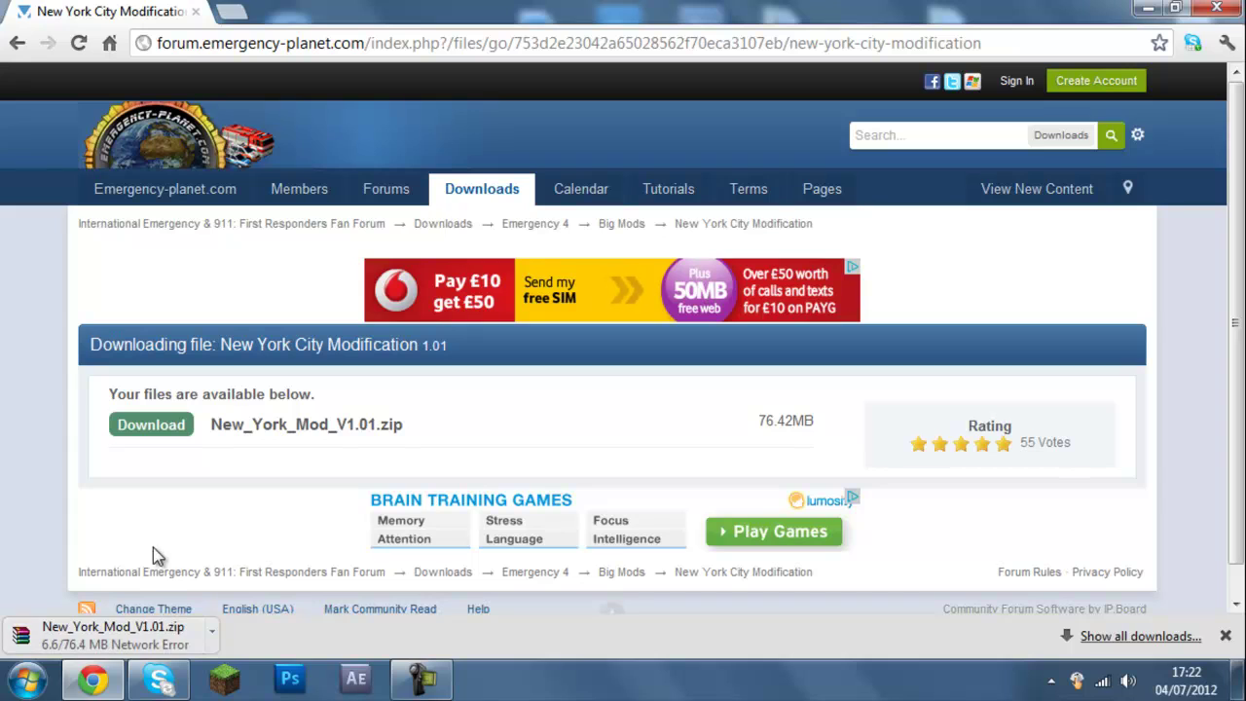
Step: Reconnect to the wireless network from the system tray
click(1104, 683)
double_click(1124, 445)
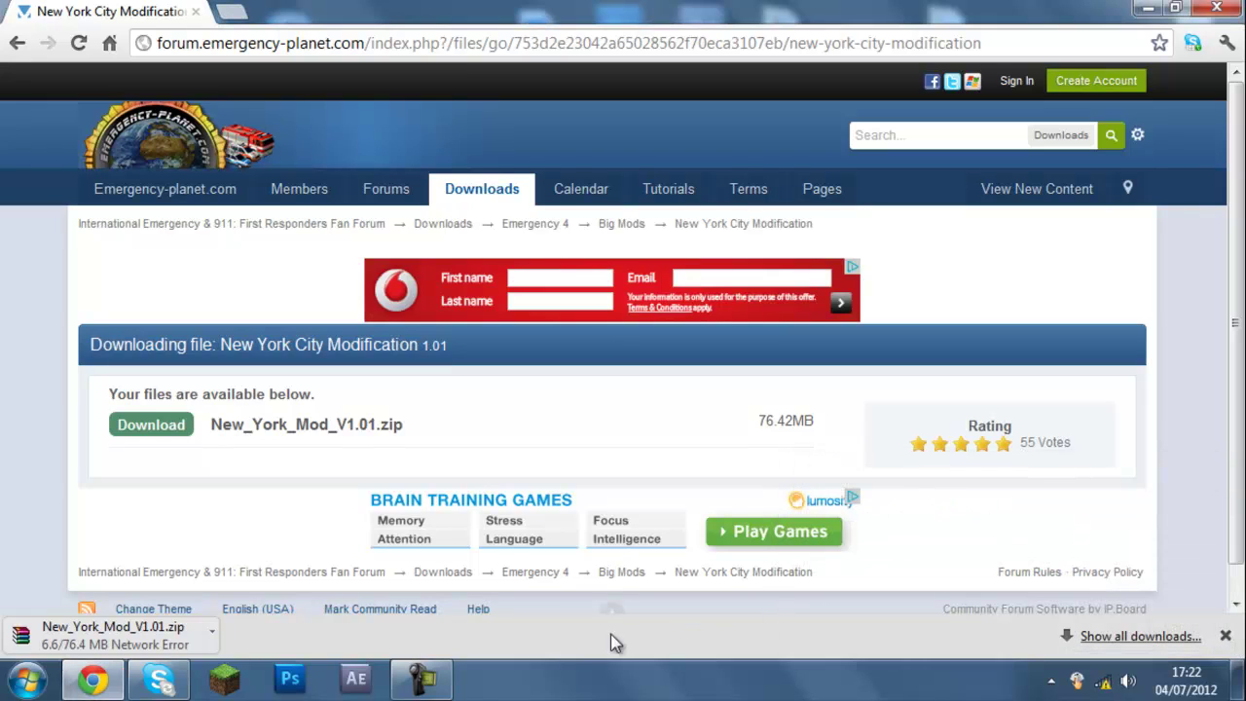
click(420, 679)
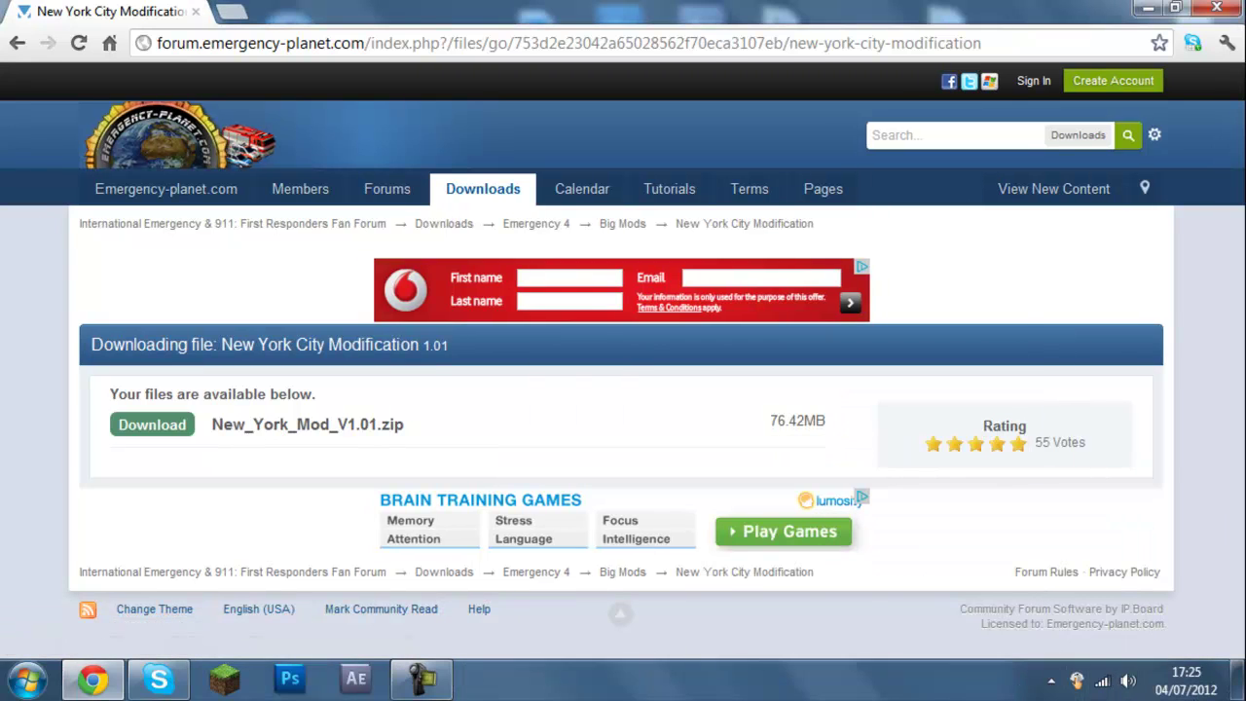
Step: Go to the Downloads folder via Documents and open New_York_Mod_V1.01.zip in WinRAR
click(27, 679)
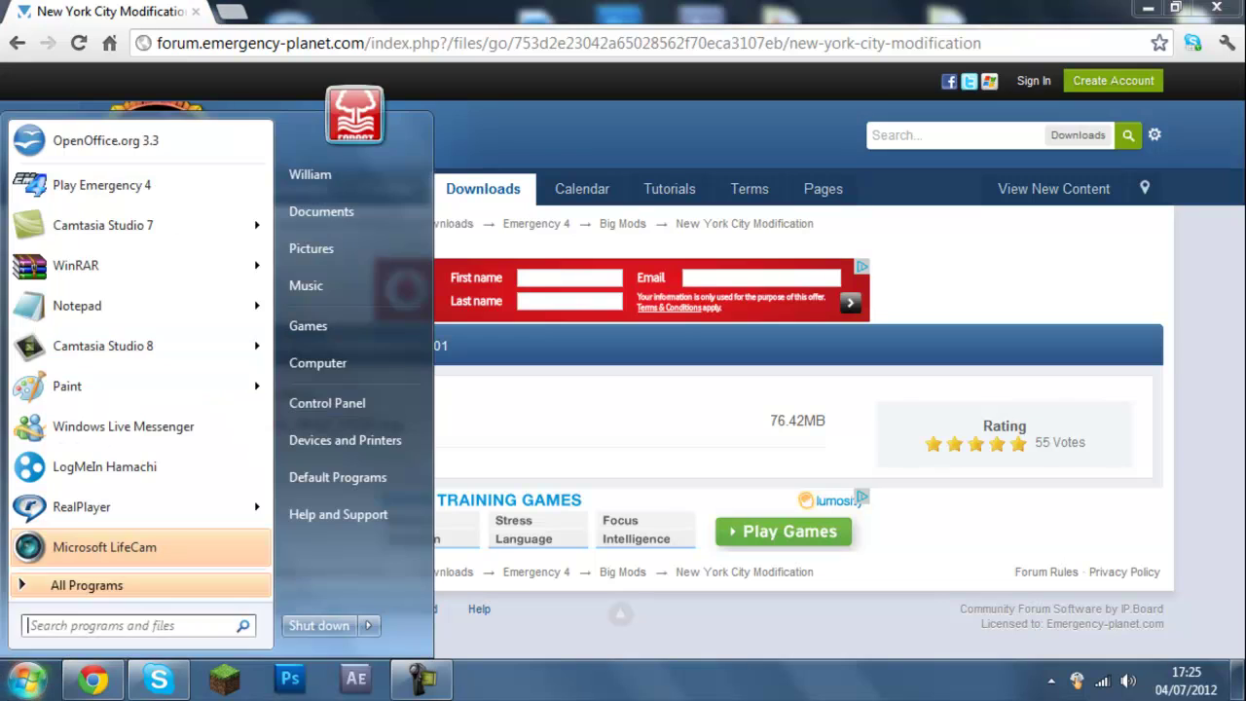
click(326, 212)
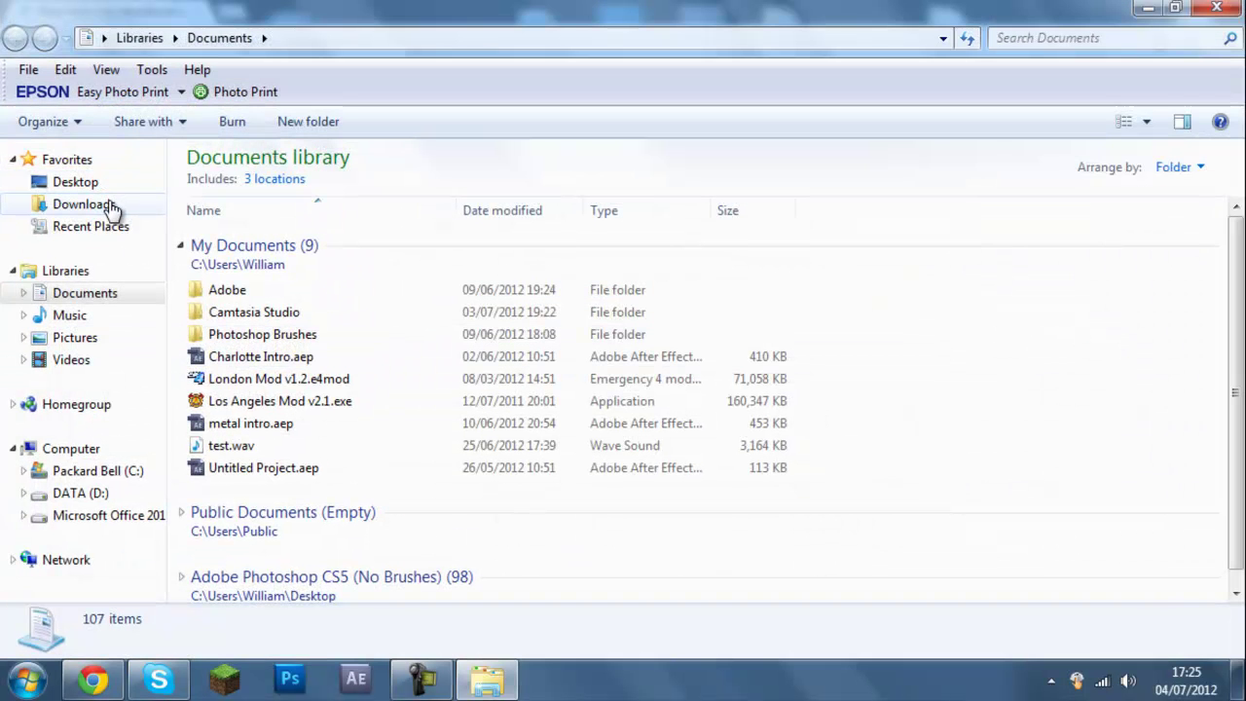
click(110, 206)
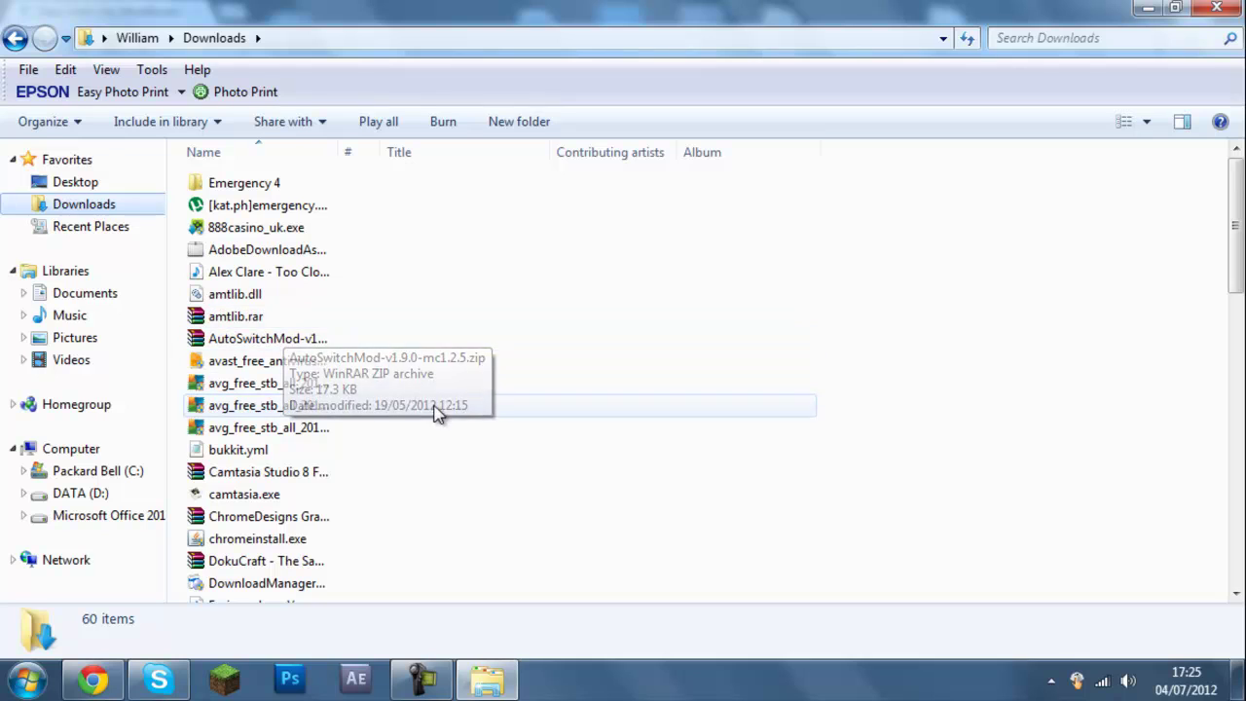
drag(1242, 199, 1243, 371)
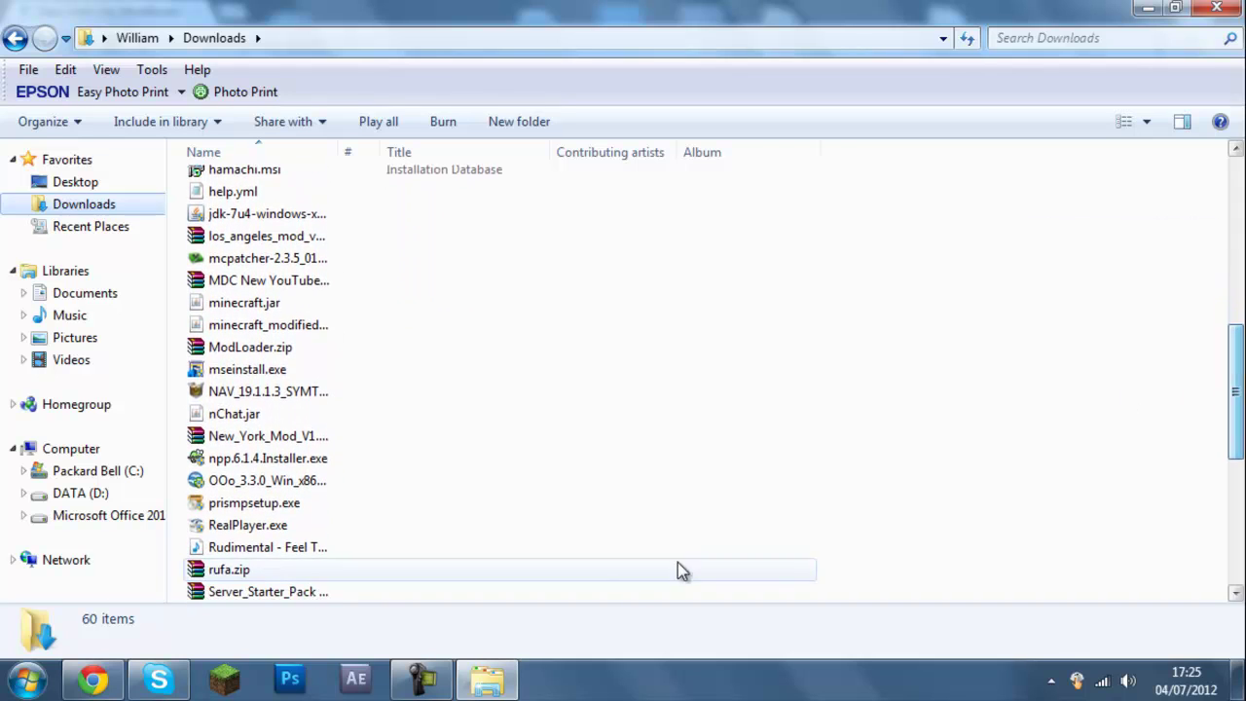
click(321, 446)
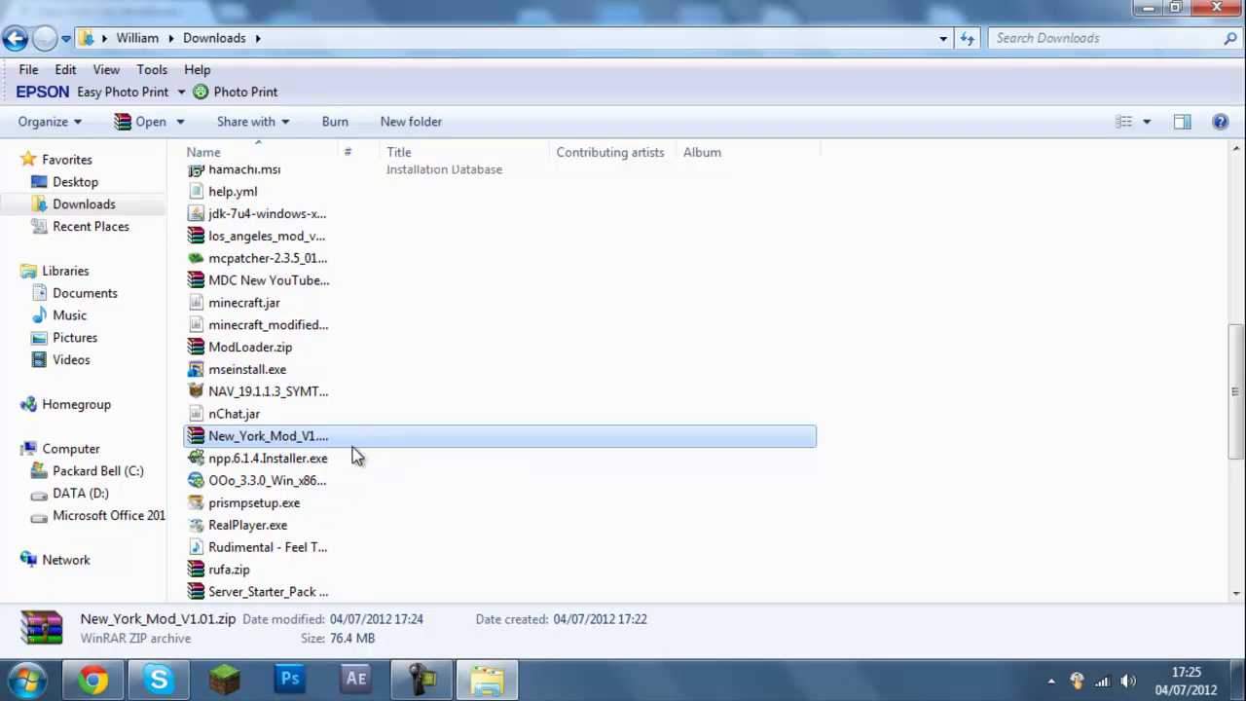
double_click(324, 441)
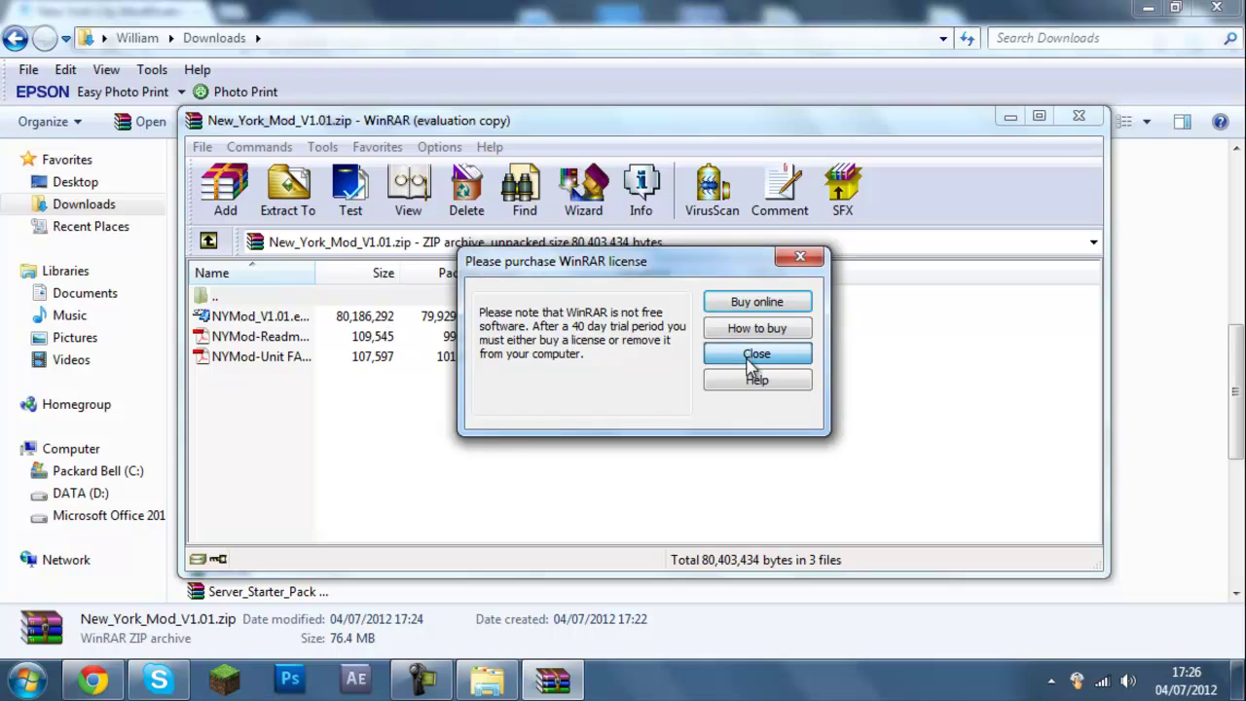
Step: Dismiss the WinRAR licence reminder and select the NYMod_V1.01.e4mod file
click(749, 358)
click(284, 319)
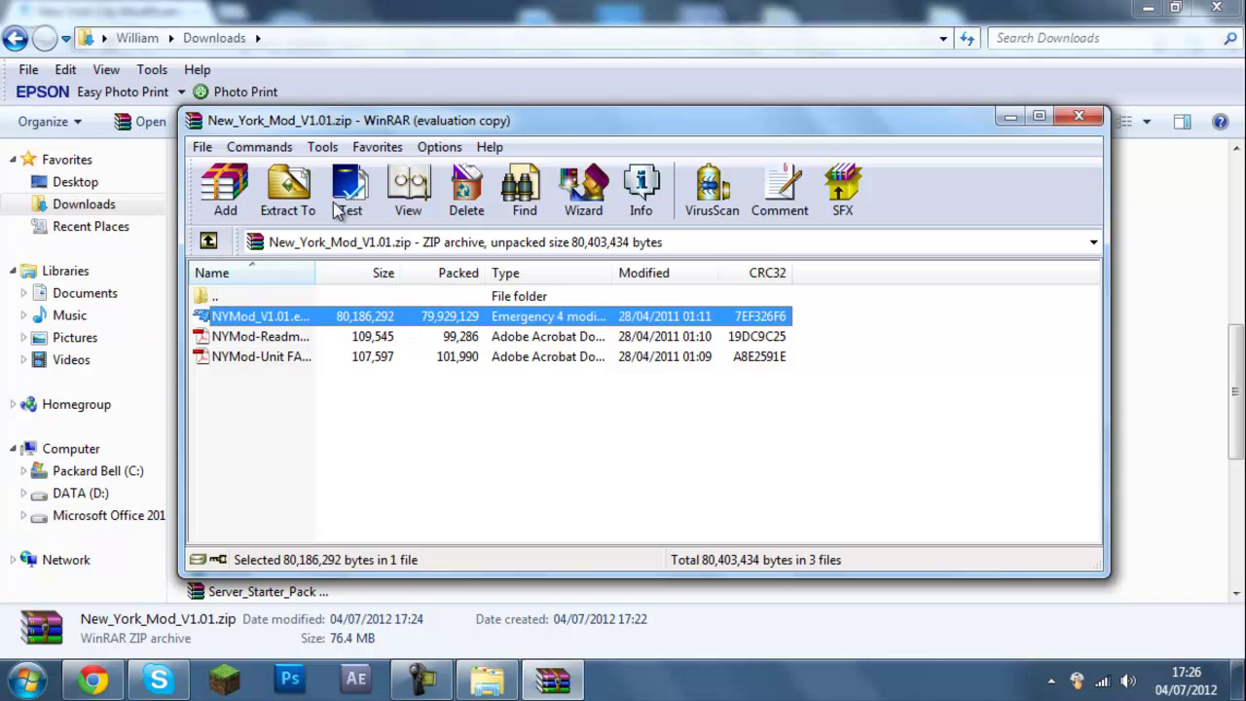
drag(451, 124, 431, 139)
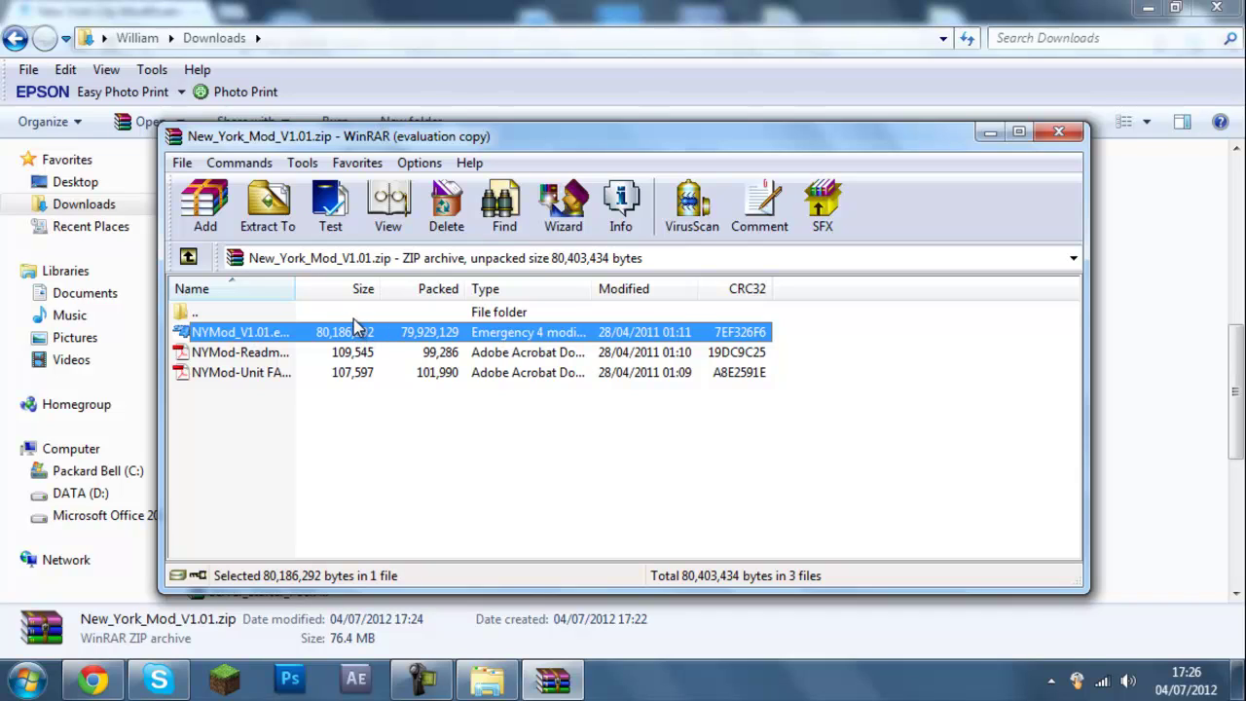
click(308, 336)
key(Escape)
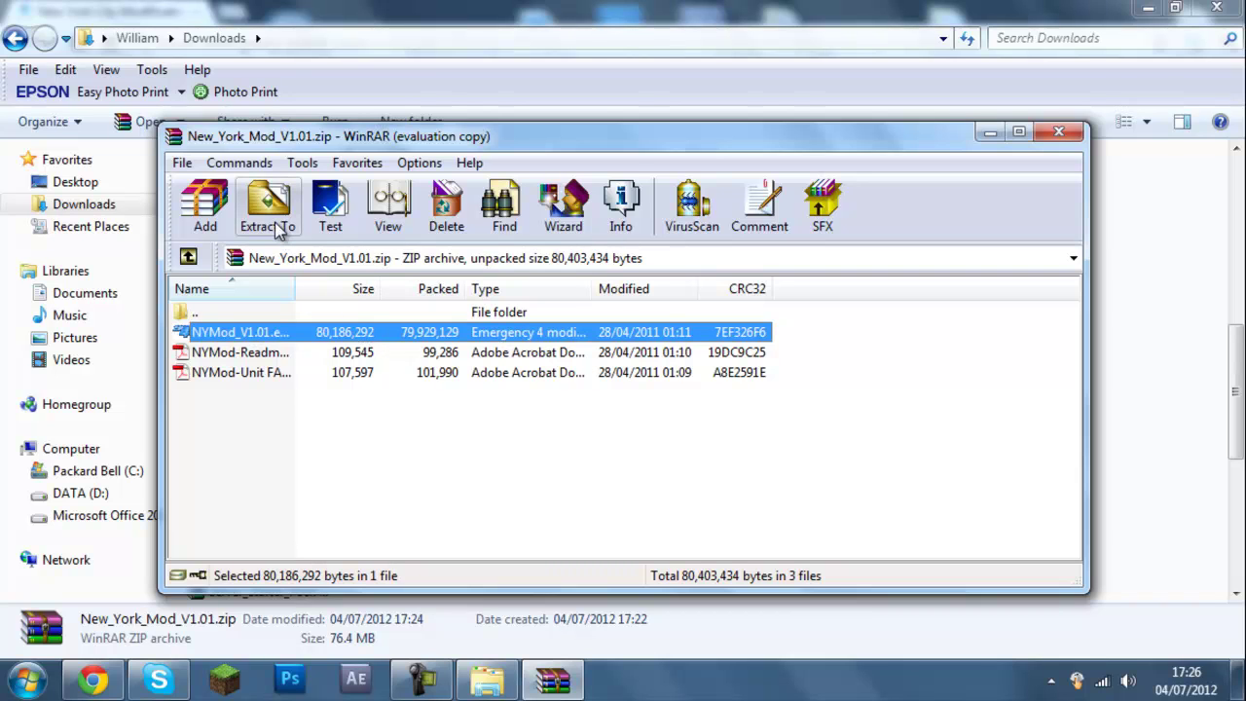
Step: Extract NYMod_V1.01.e4mod to Libraries > Documents
click(277, 226)
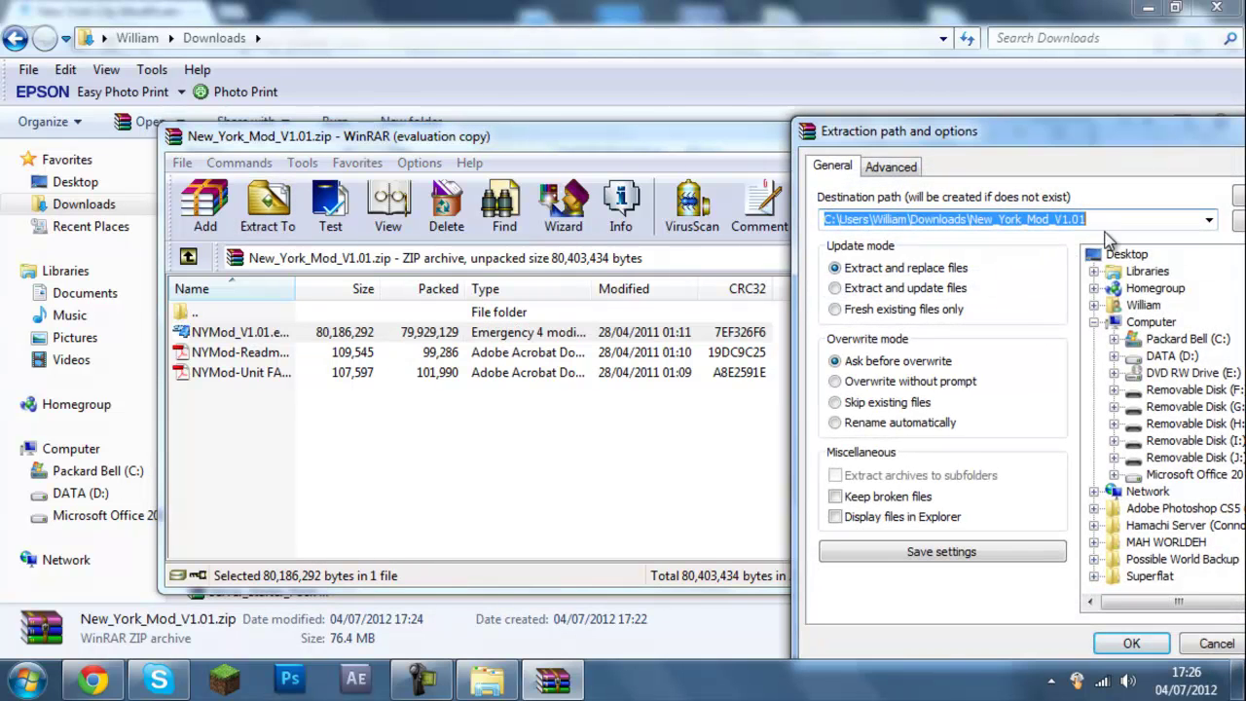
click(1128, 306)
click(1094, 306)
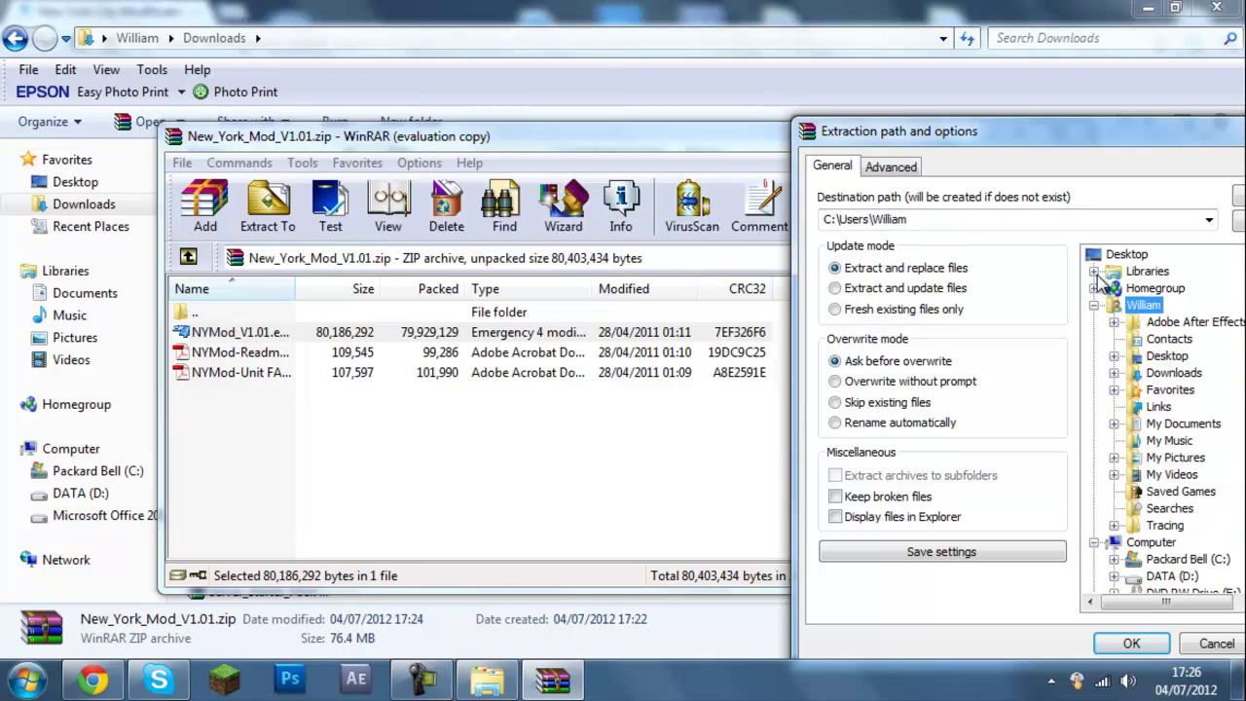
click(1094, 271)
click(1172, 288)
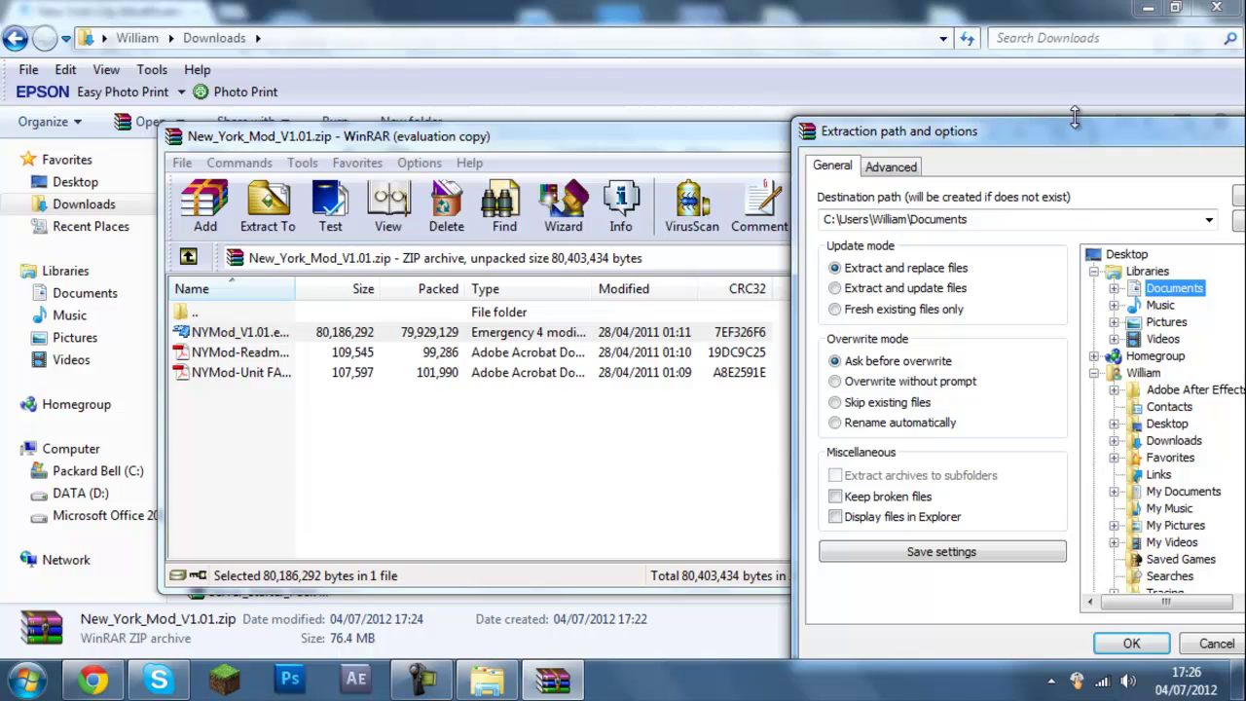
mouse_move(1077, 133)
mouse_down()
mouse_move(953, 137)
mouse_move(757, 65)
mouse_up()
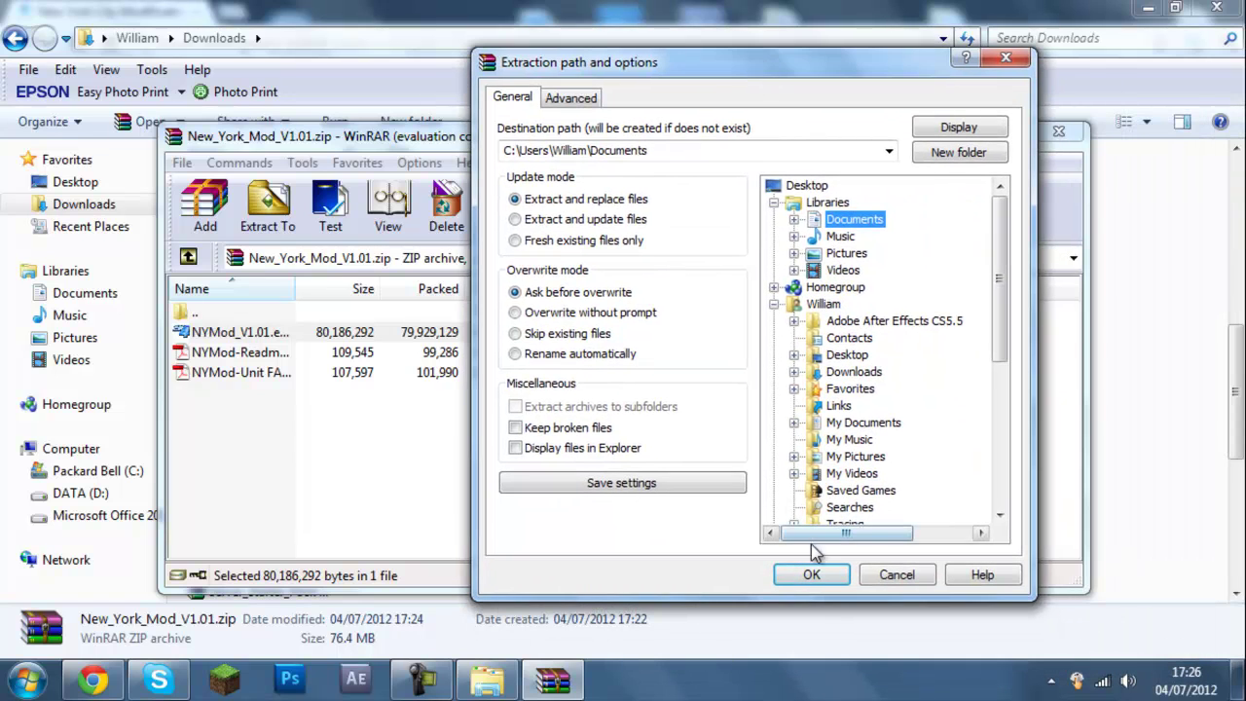
click(813, 575)
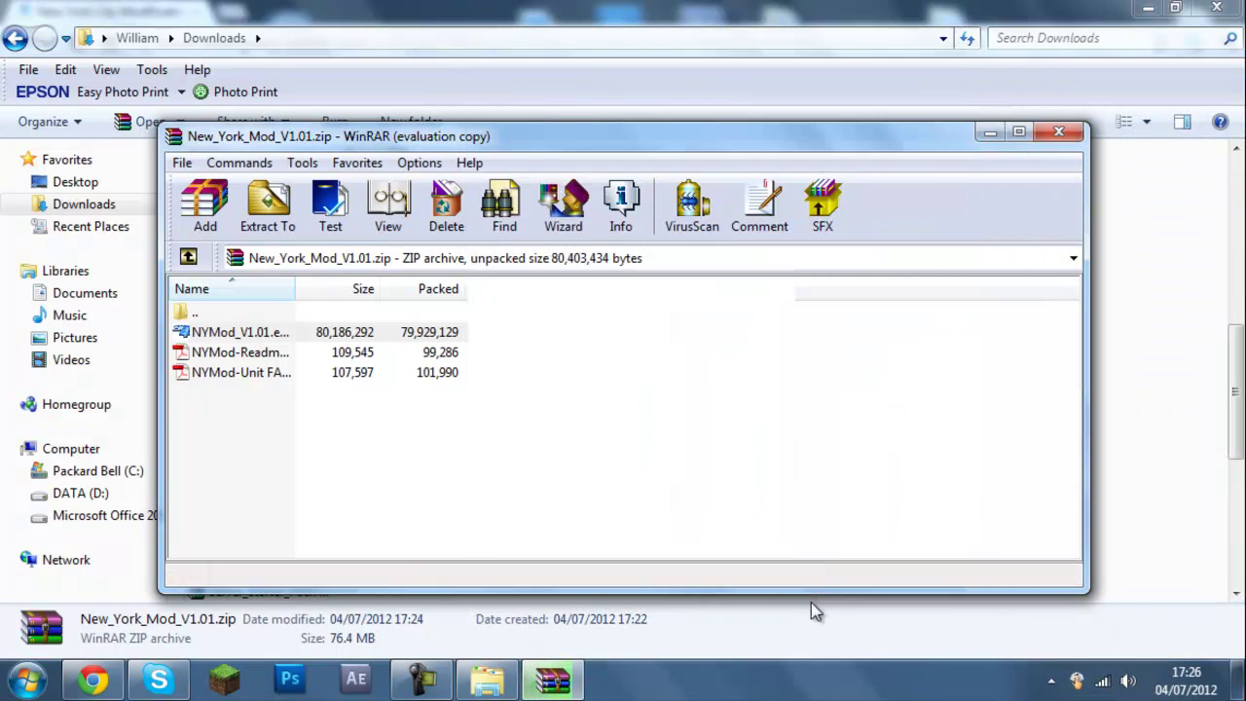
Step: Close the Downloads folder window and minimize Chrome
click(1061, 132)
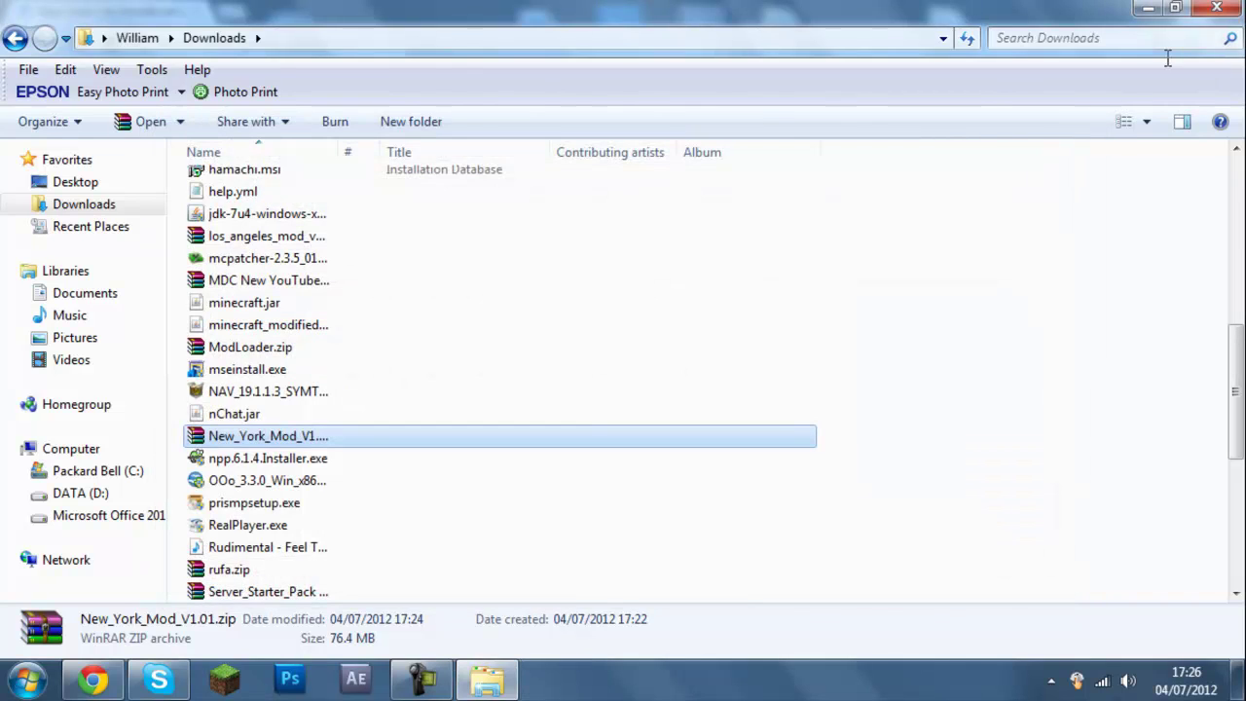
click(1217, 7)
click(1147, 8)
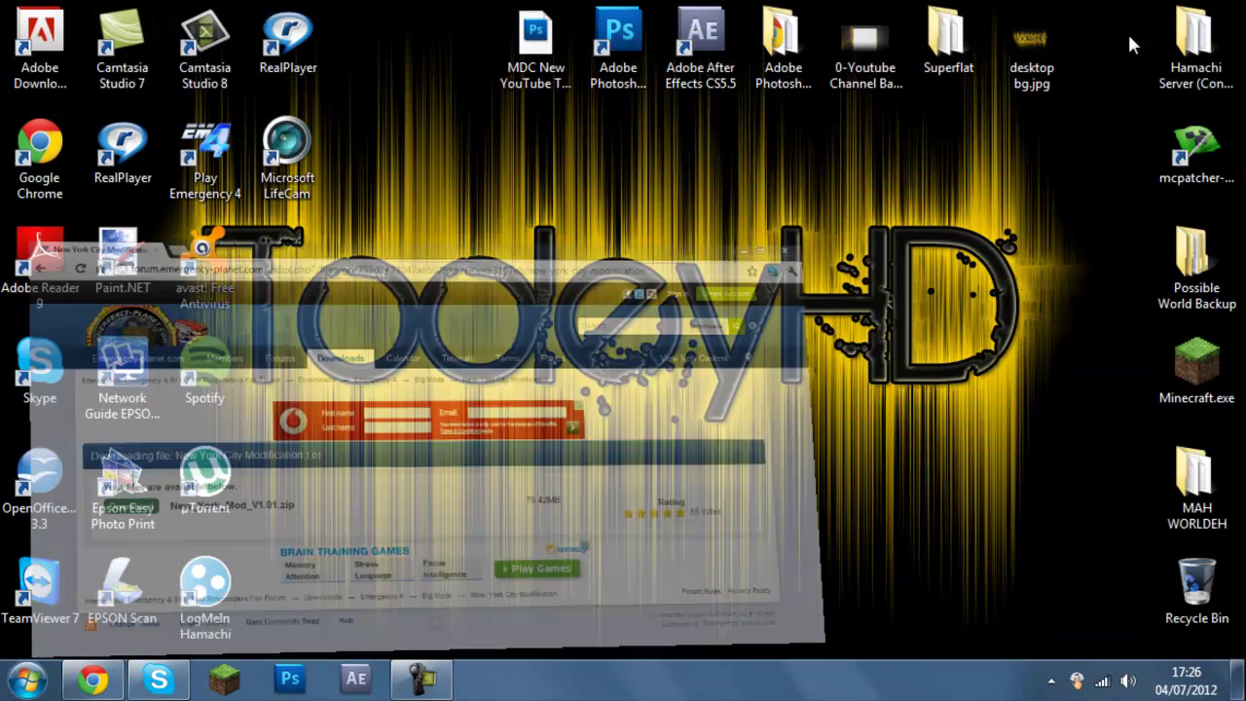
Step: Launch Emergency 4 Mod-Installer from All Programs > sixteen tons entertainment > Emergency 4
click(27, 680)
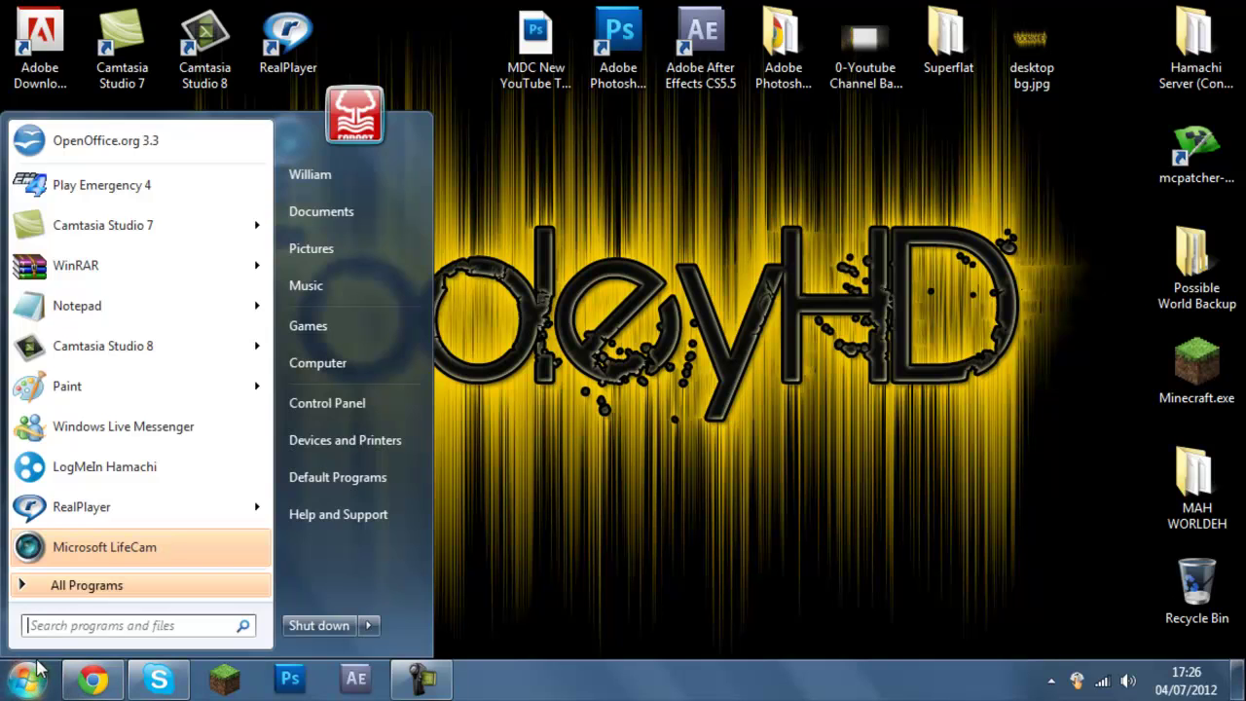
click(97, 588)
drag(270, 262, 287, 524)
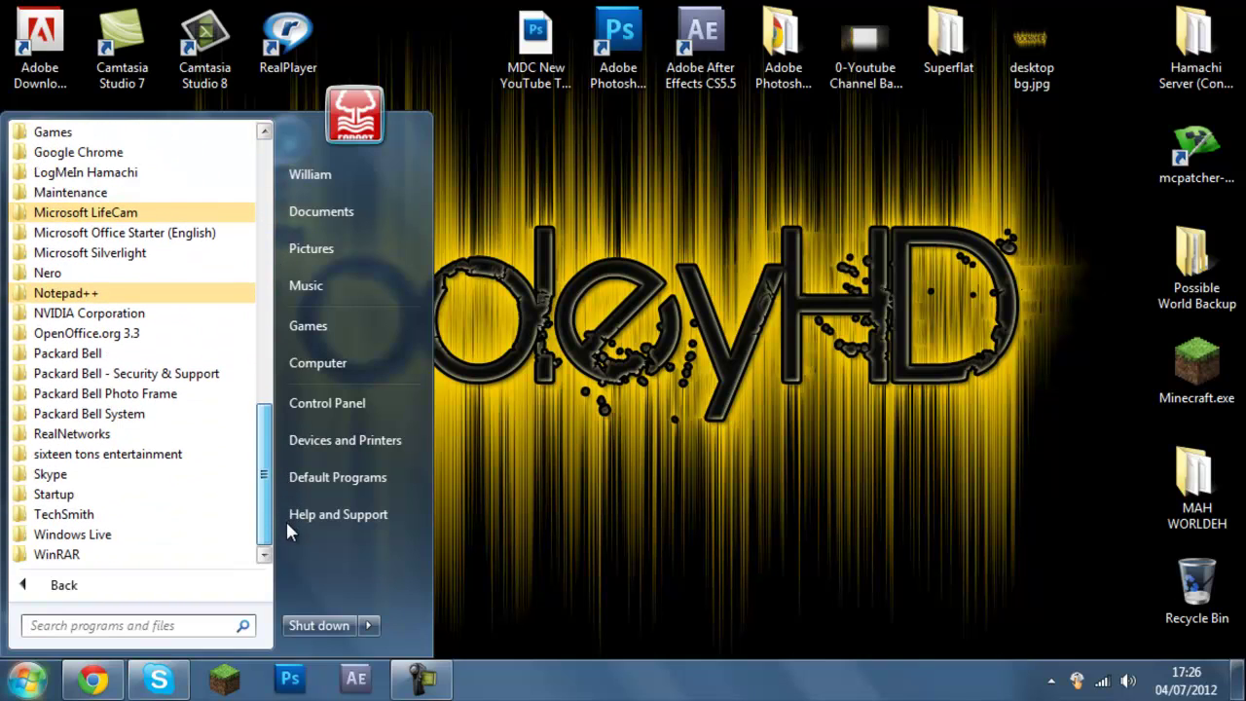
click(186, 454)
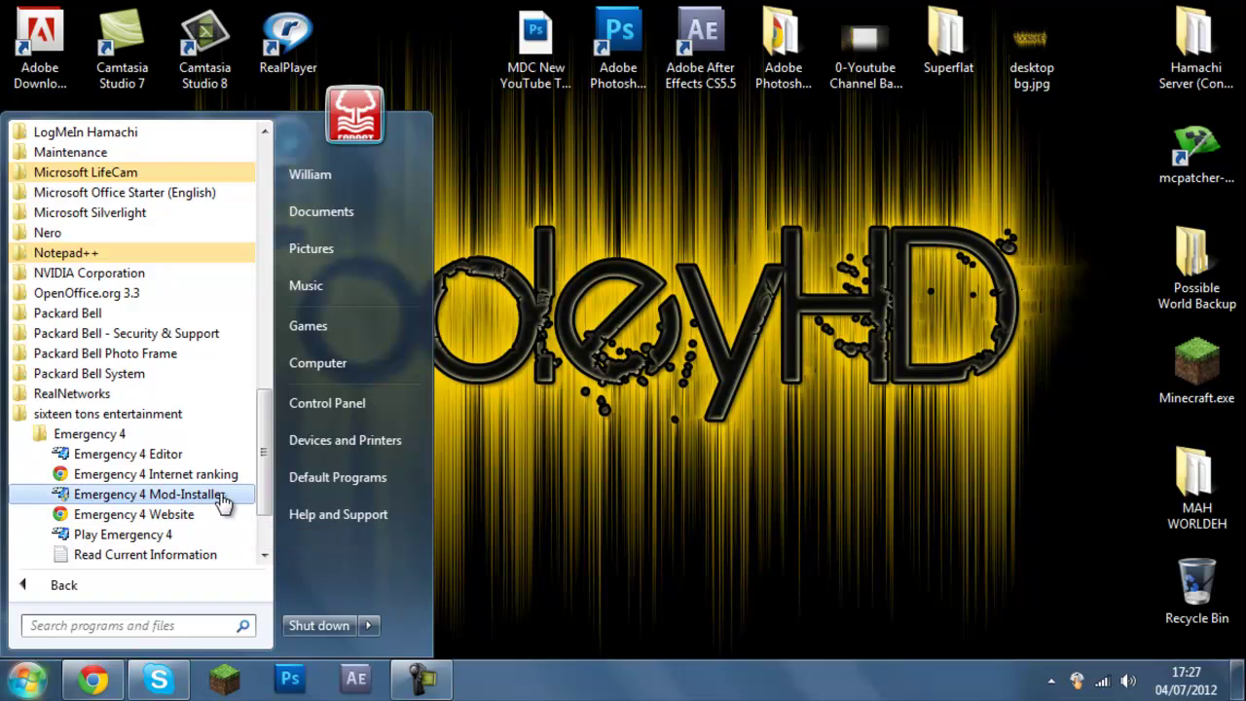
click(221, 494)
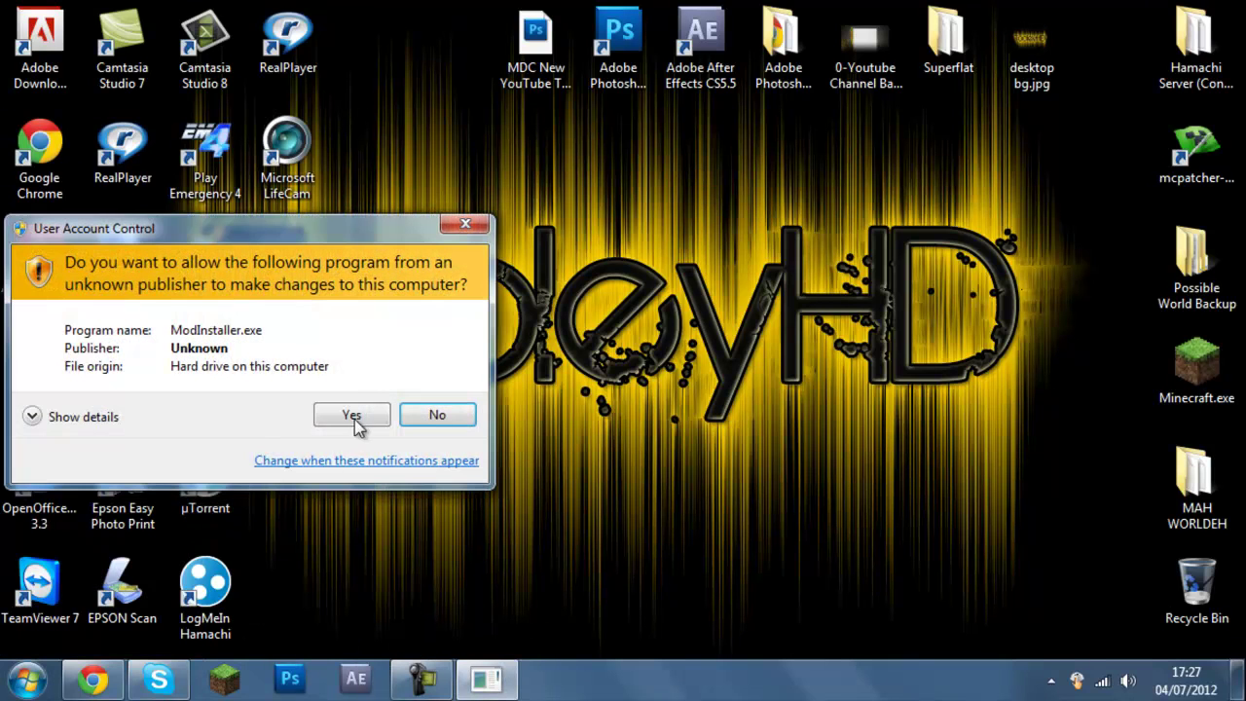
Step: Allow ModInstaller through UAC, install NYMod_V1.01.e4mod from Documents, confirm success, and exit
click(353, 417)
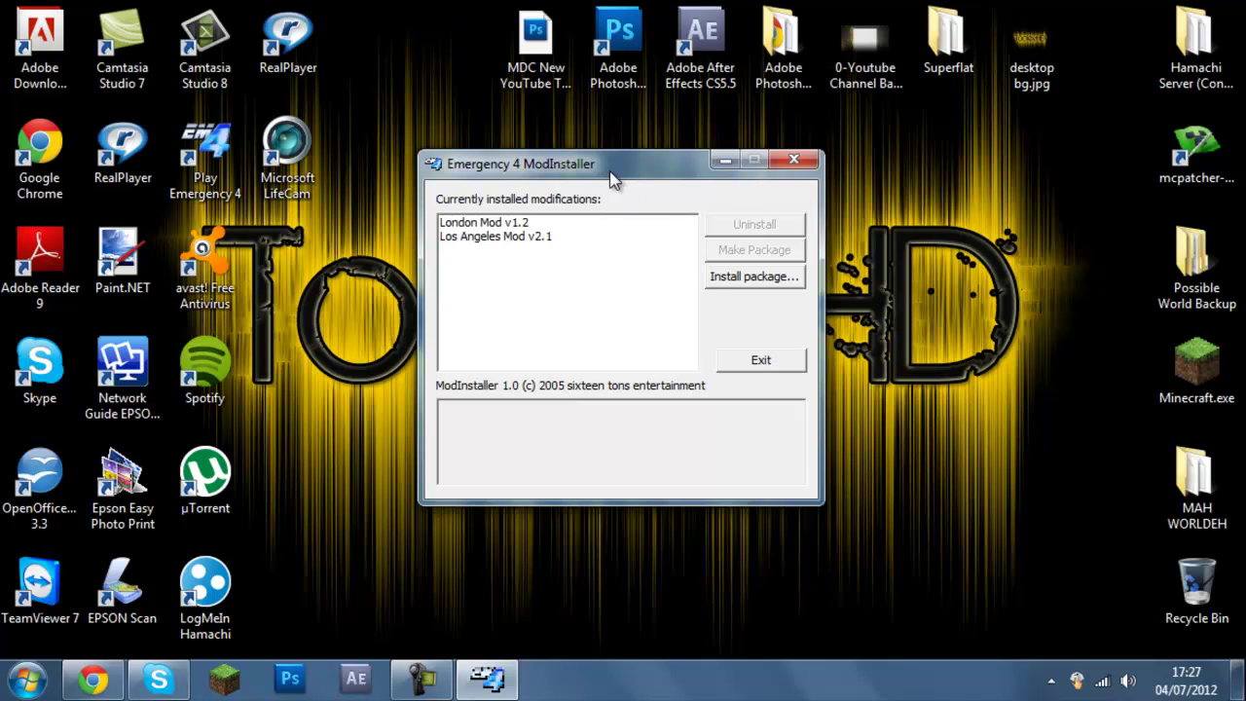
drag(609, 179, 585, 182)
click(486, 242)
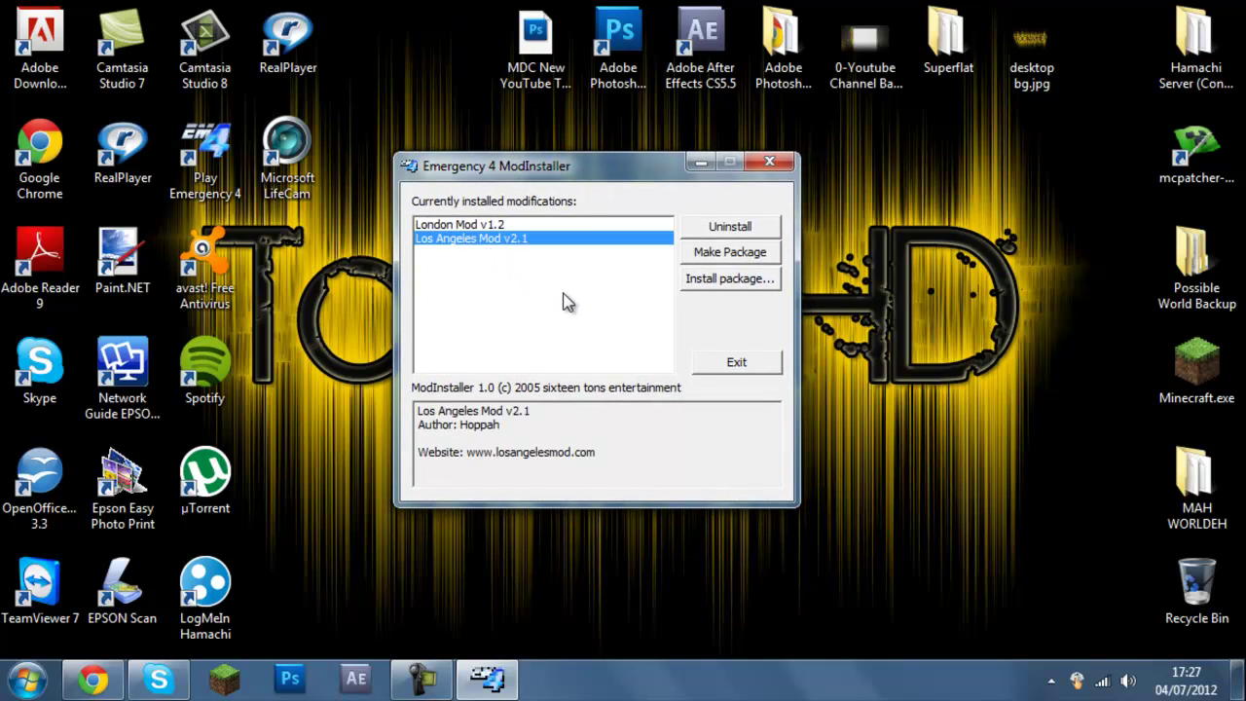
click(719, 279)
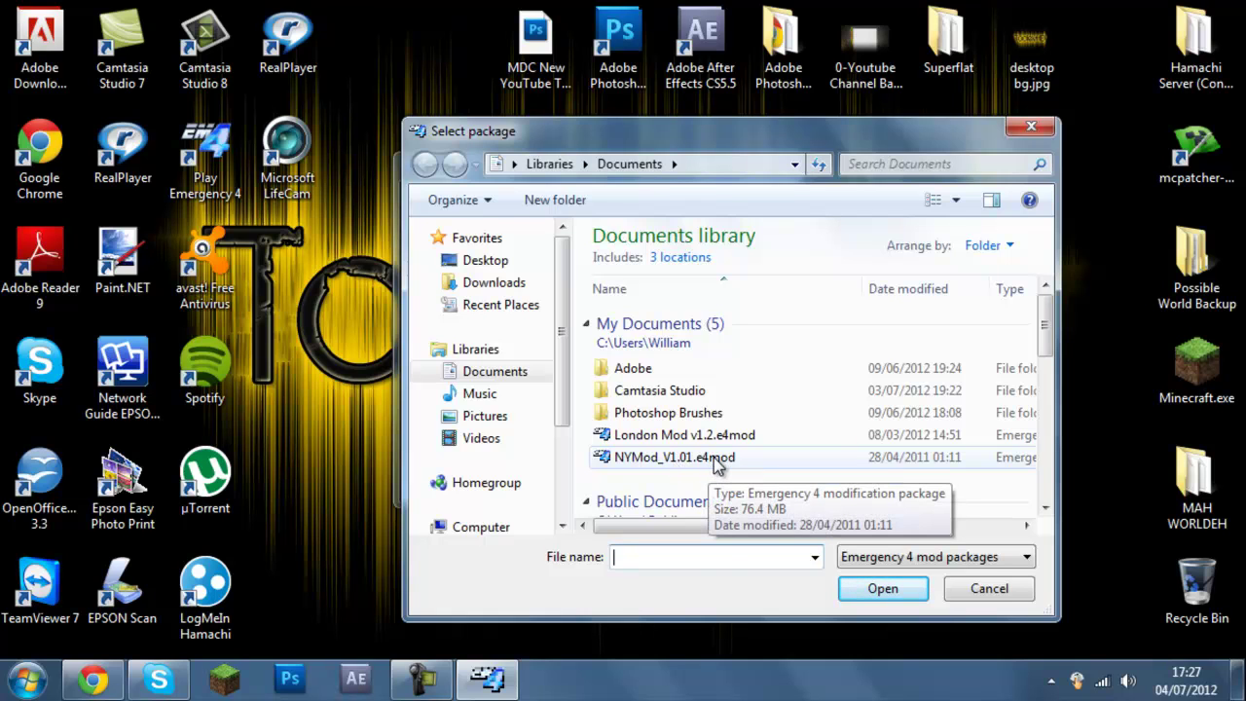
double_click(714, 460)
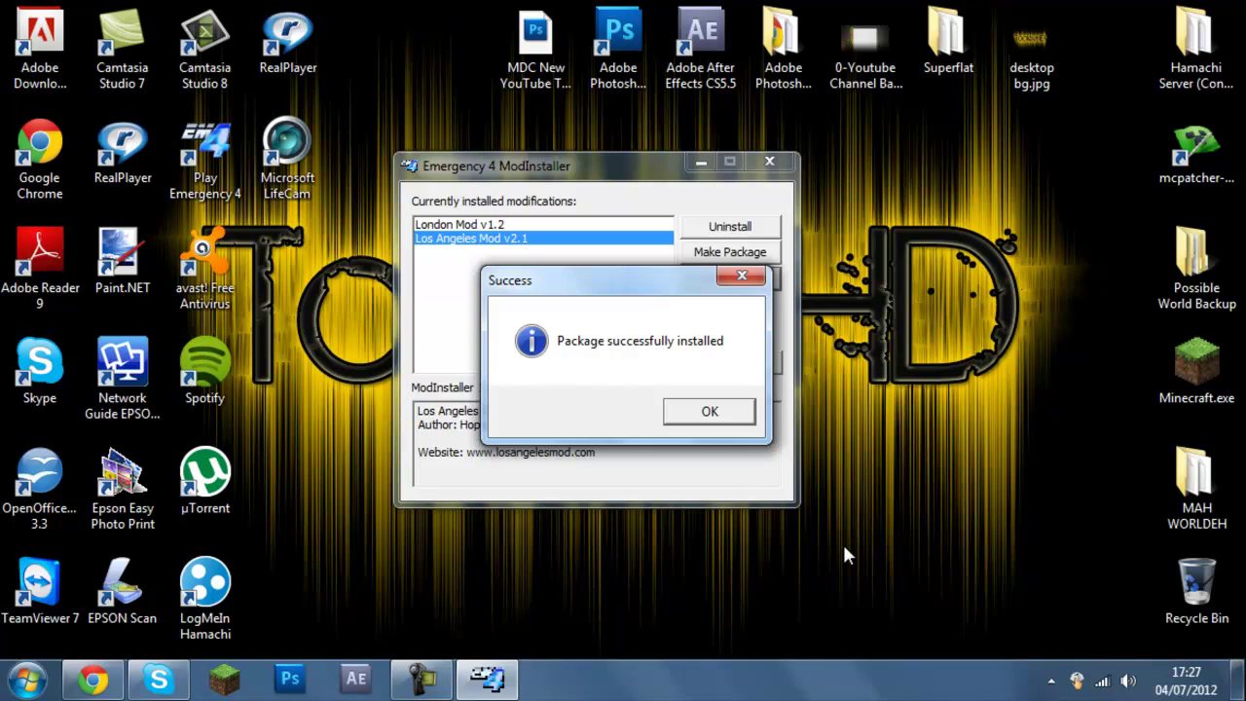
click(708, 411)
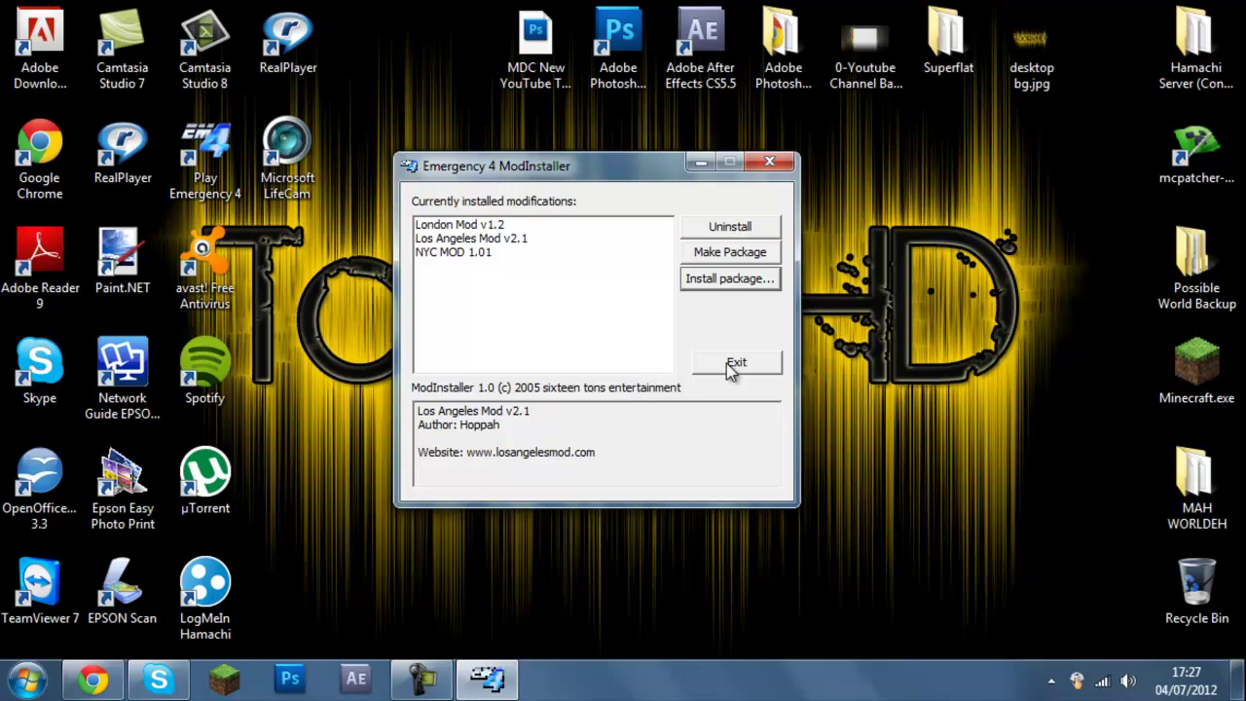
click(779, 163)
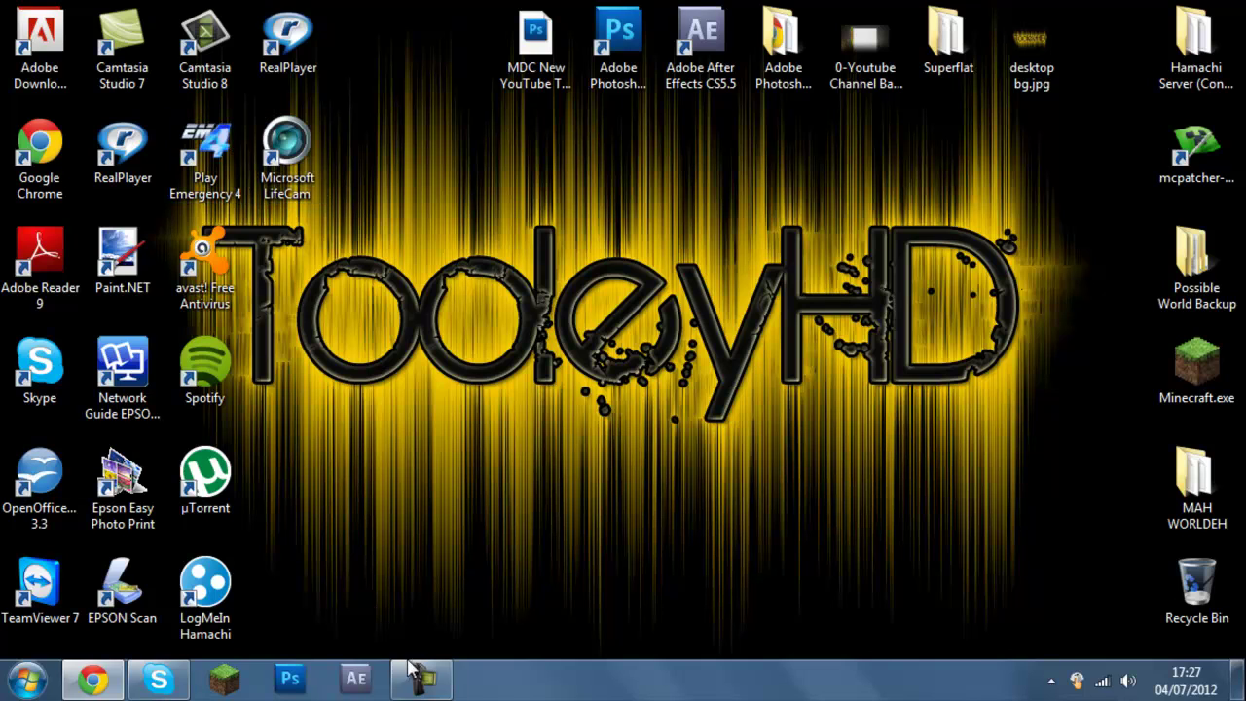
Step: Minimize the recorder and launch Emergency 4 from its Play Emergency 4 desktop icon
click(425, 688)
click(425, 687)
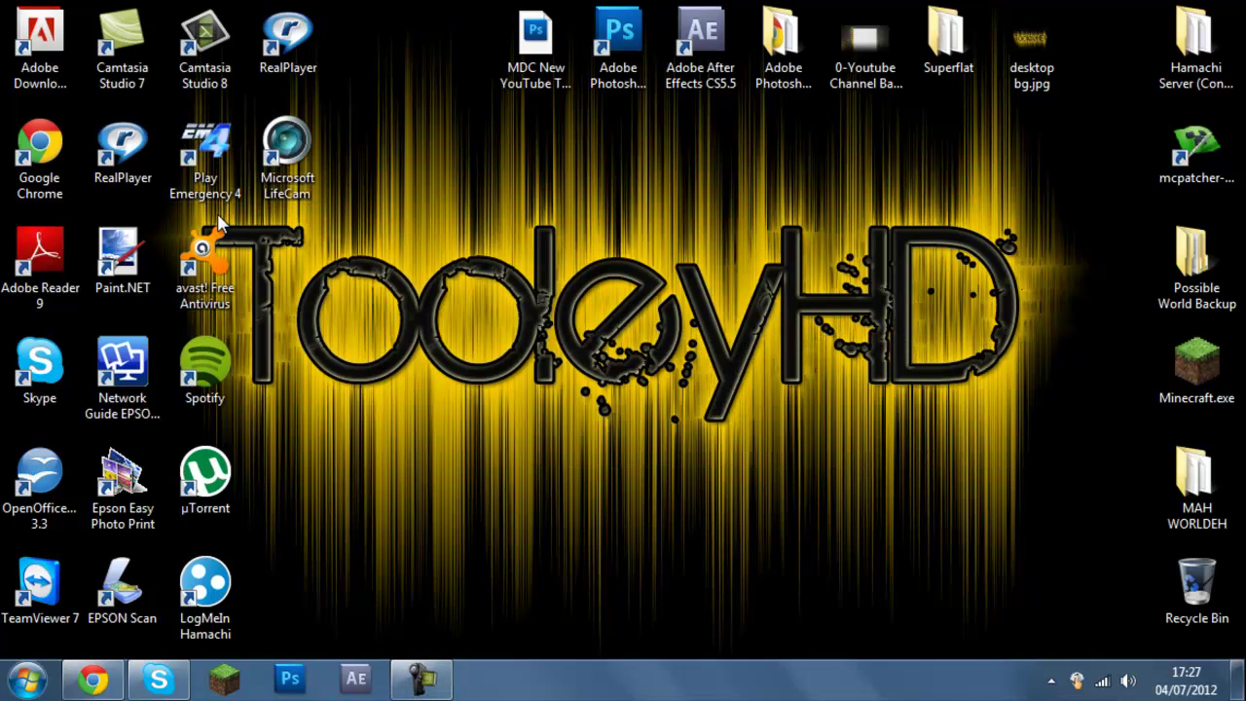
double_click(217, 171)
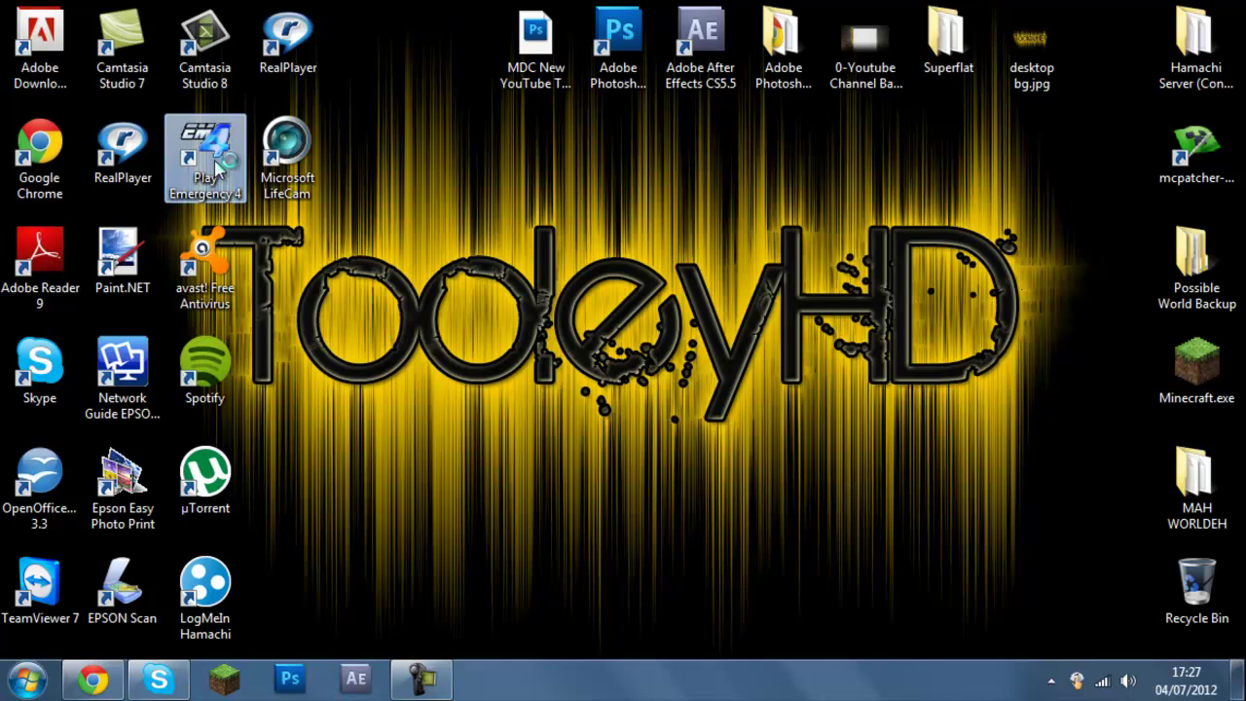